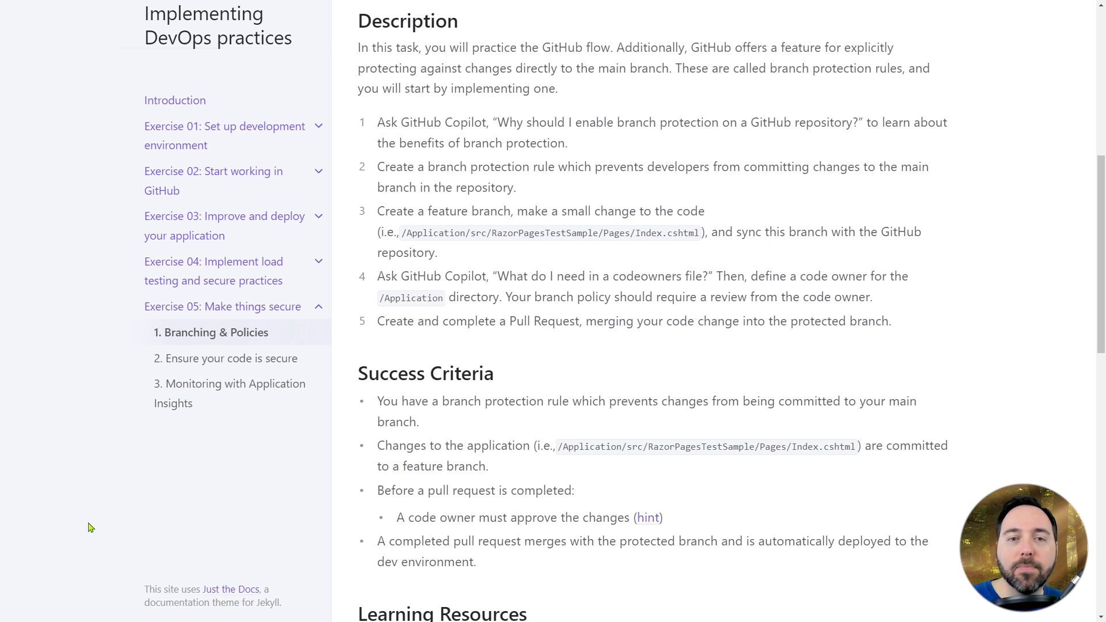
Start a new branch protection rule in the GitHub repository's settings with the branch name pattern main
{"action": "key", "text": "ctrl+Tab"}
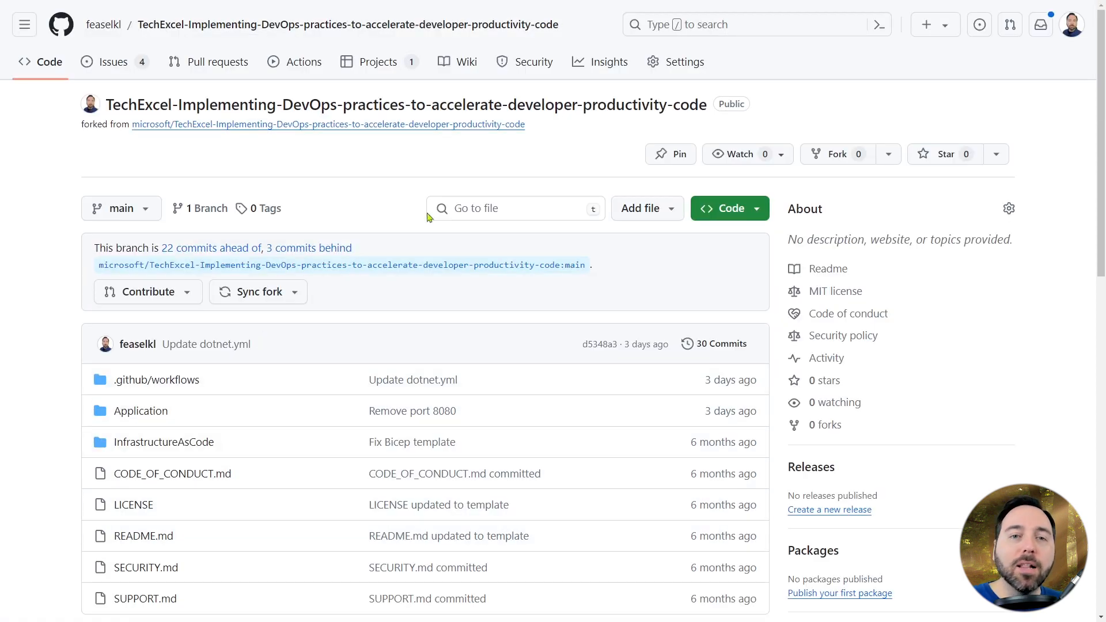
{"action": "left_click", "coordinate": [683, 76]}
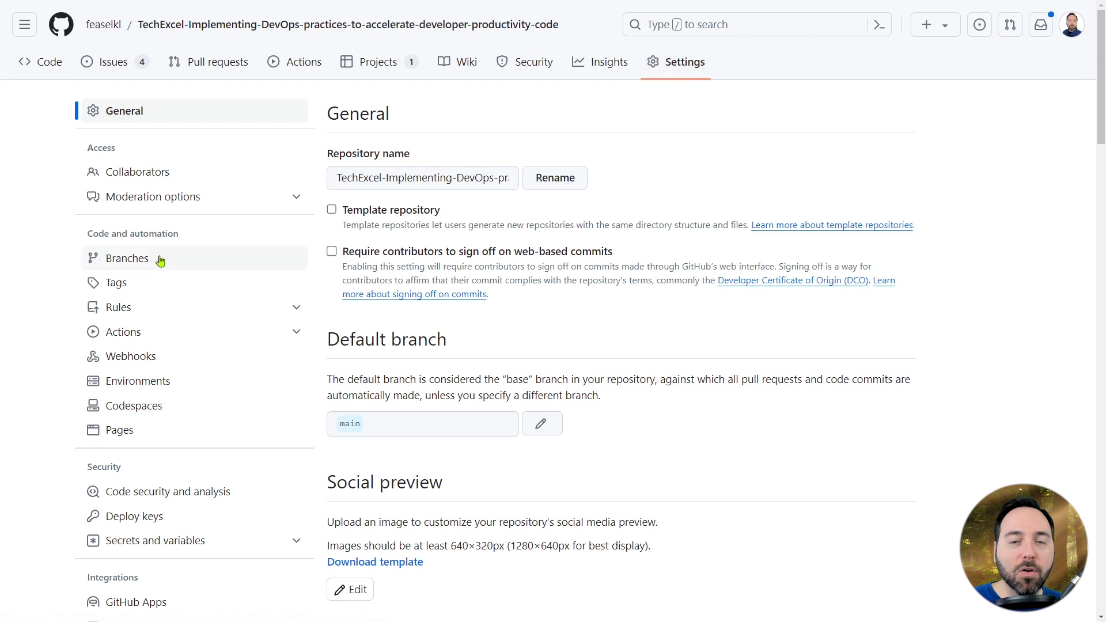
{"action": "left_click", "coordinate": [133, 270]}
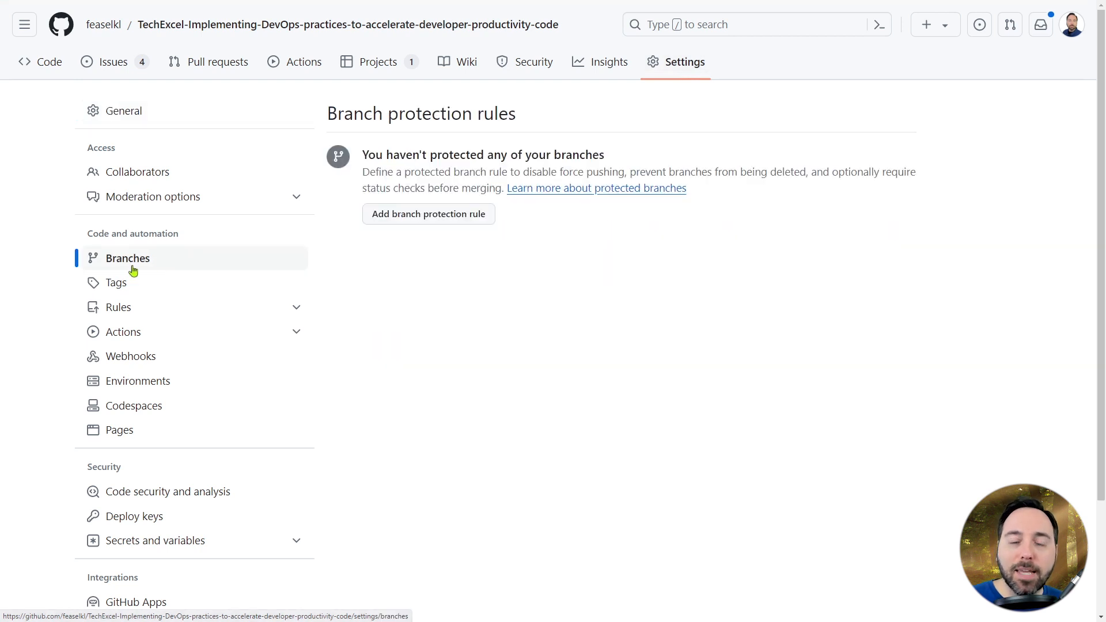
{"action": "left_click", "coordinate": [446, 223]}
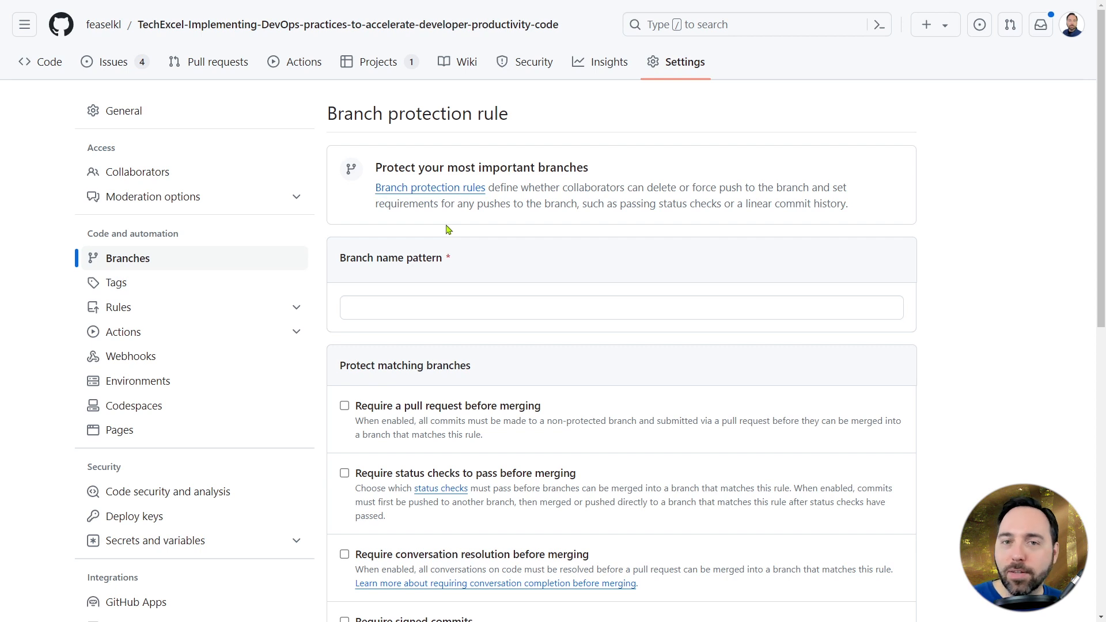
{"action": "left_click", "coordinate": [485, 309]}
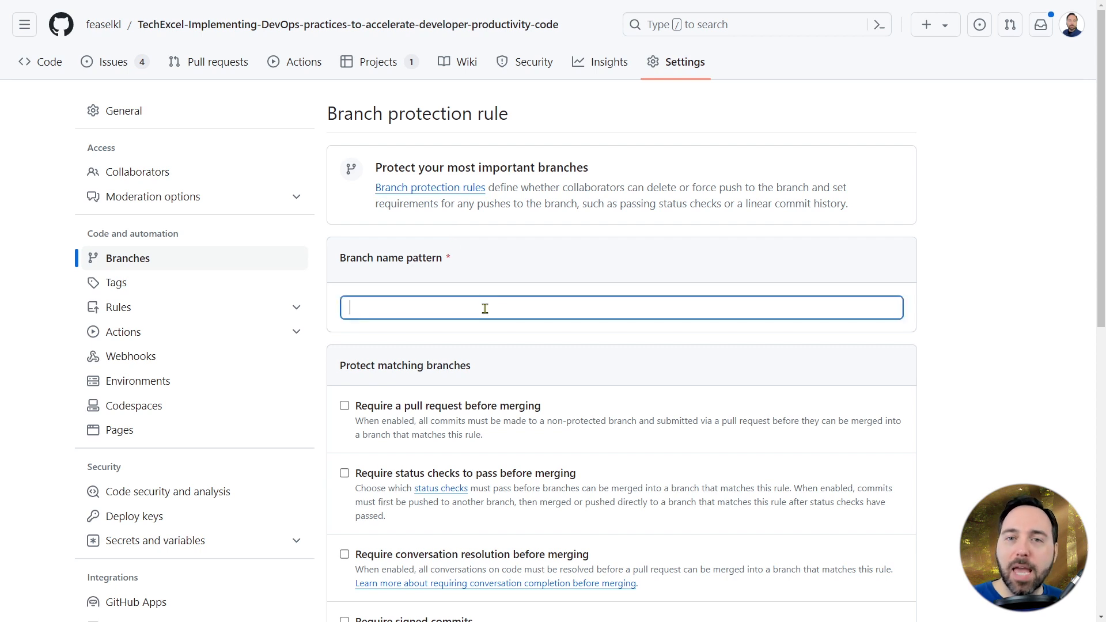
{"action": "type", "text": "main"}
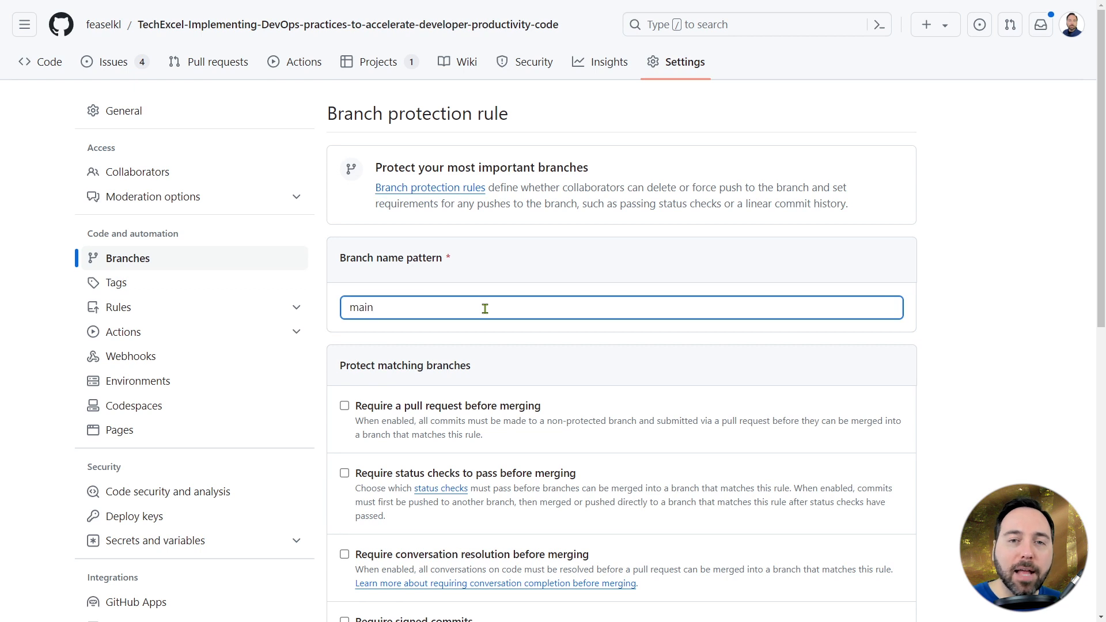
Require a pull request before merging into the matching branches, including a review from Code Owners
{"action": "scroll", "coordinate": [485, 309], "scroll_direction": "down", "scroll_amount": 5}
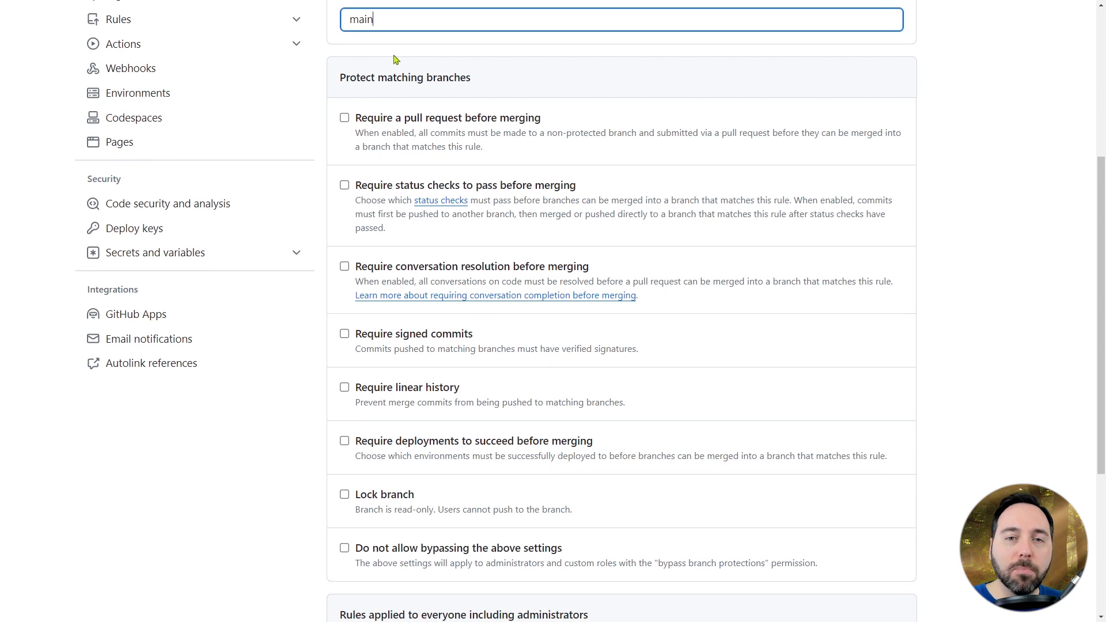
{"action": "left_click", "coordinate": [344, 117]}
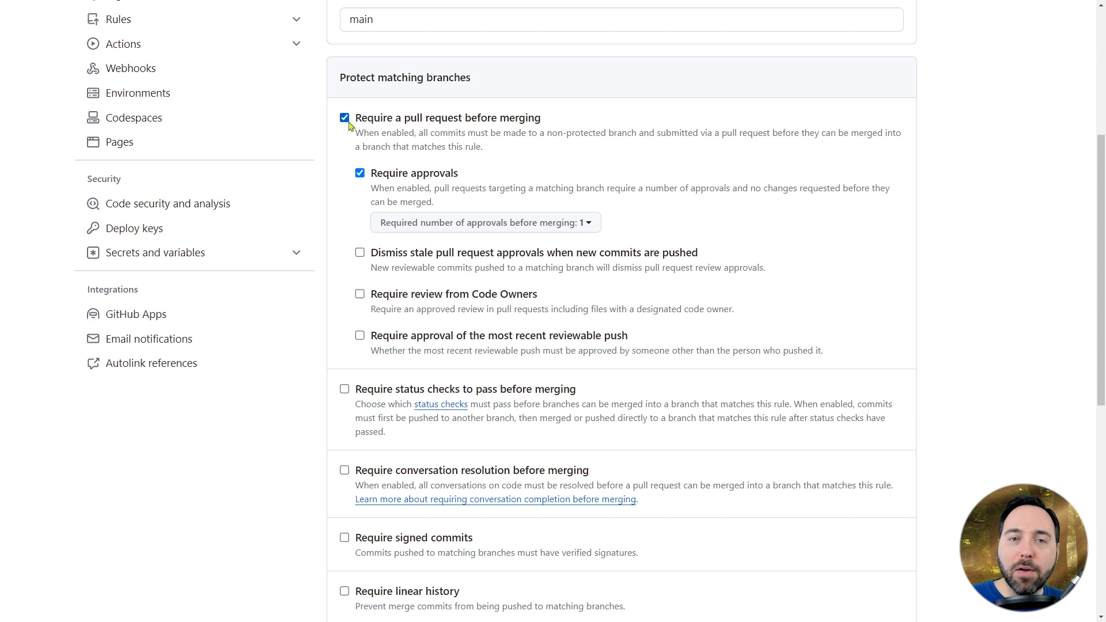
{"action": "left_click", "coordinate": [360, 295]}
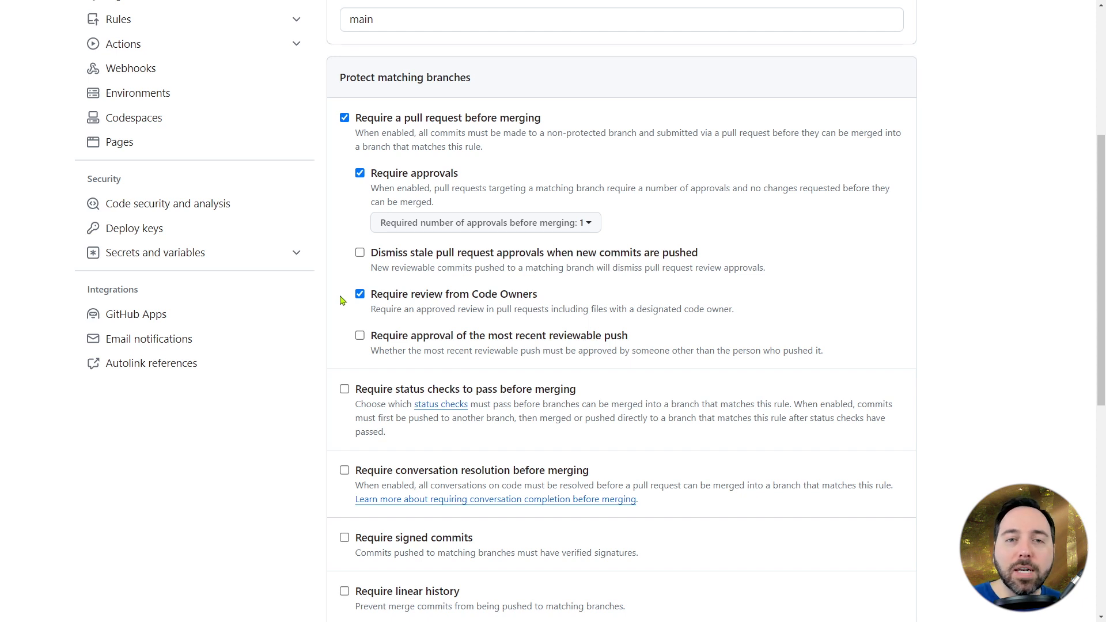
Disallow bypassing the protection settings, create the rule, and confirm access with GitHub Mobile
{"action": "scroll", "coordinate": [342, 300], "scroll_direction": "down", "scroll_amount": 5}
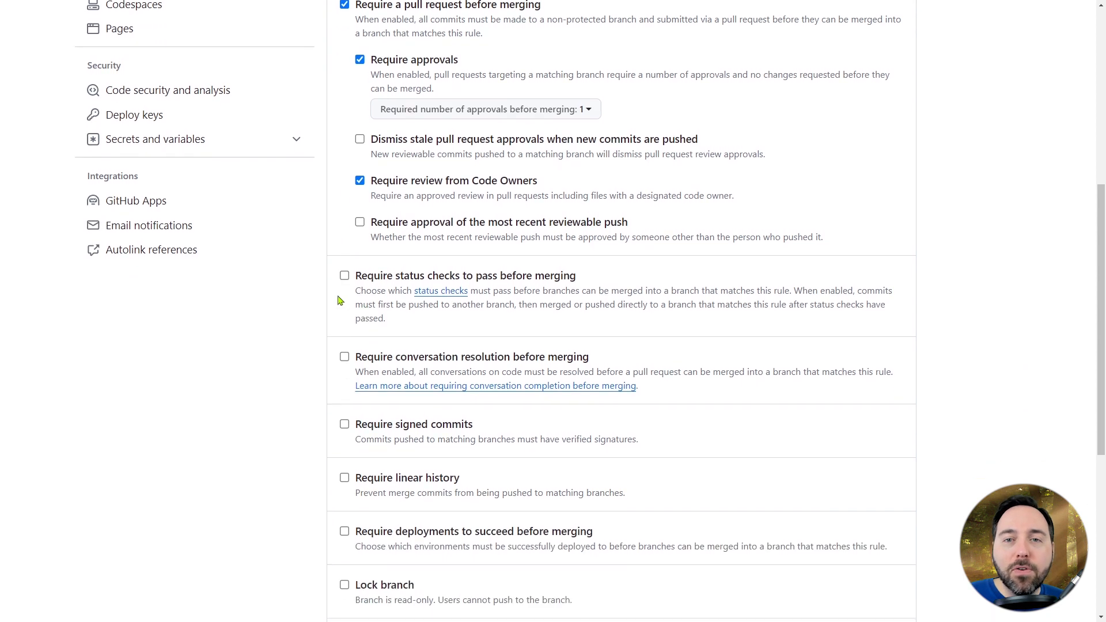
{"action": "scroll", "coordinate": [299, 287], "scroll_direction": "down", "scroll_amount": 1}
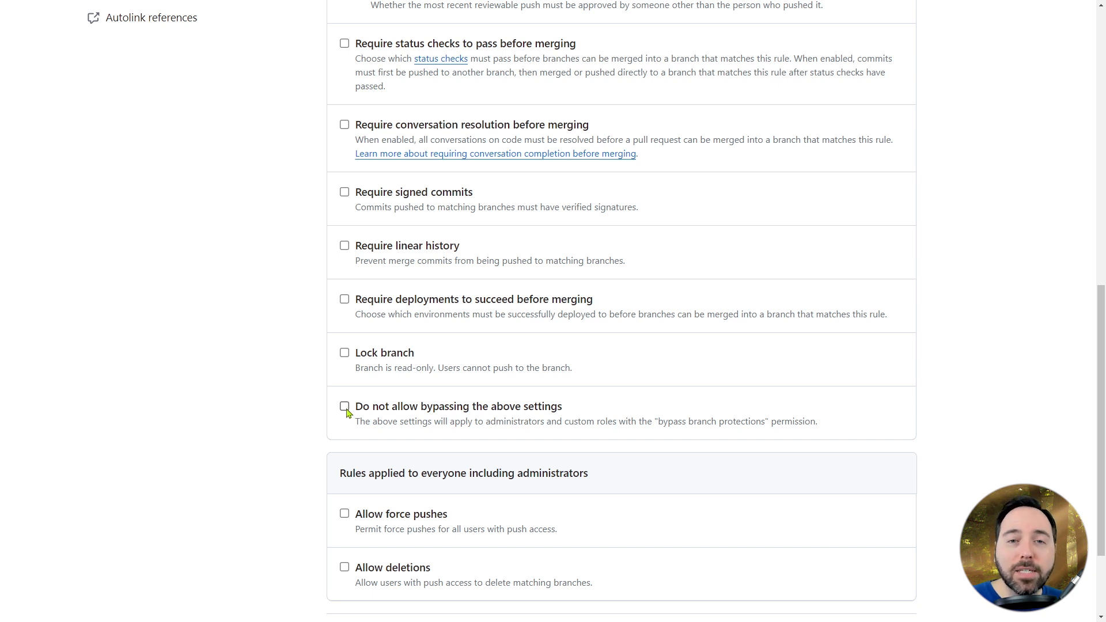
{"action": "left_click", "coordinate": [344, 407]}
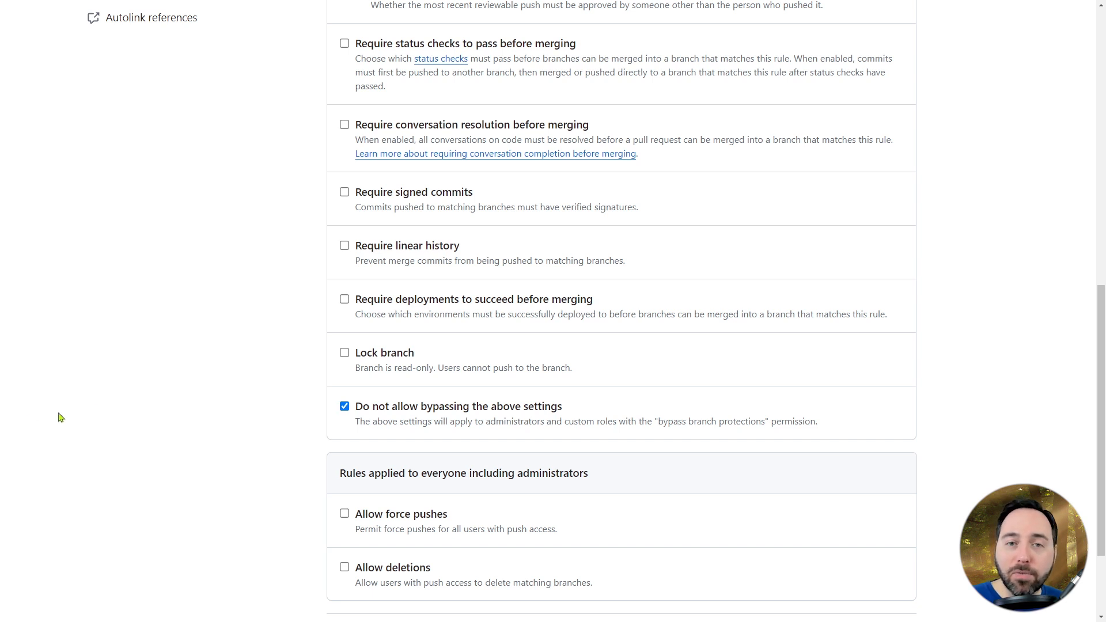
{"action": "scroll", "coordinate": [157, 409], "scroll_direction": "down", "scroll_amount": 3}
{"action": "left_click", "coordinate": [347, 520]}
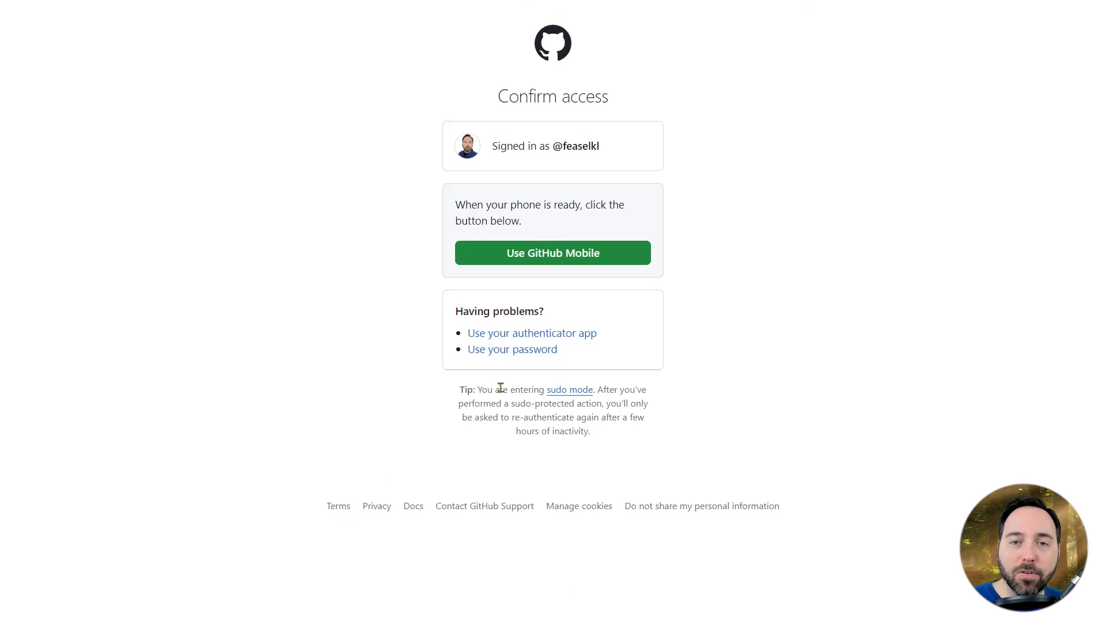
{"action": "left_click", "coordinate": [547, 256]}
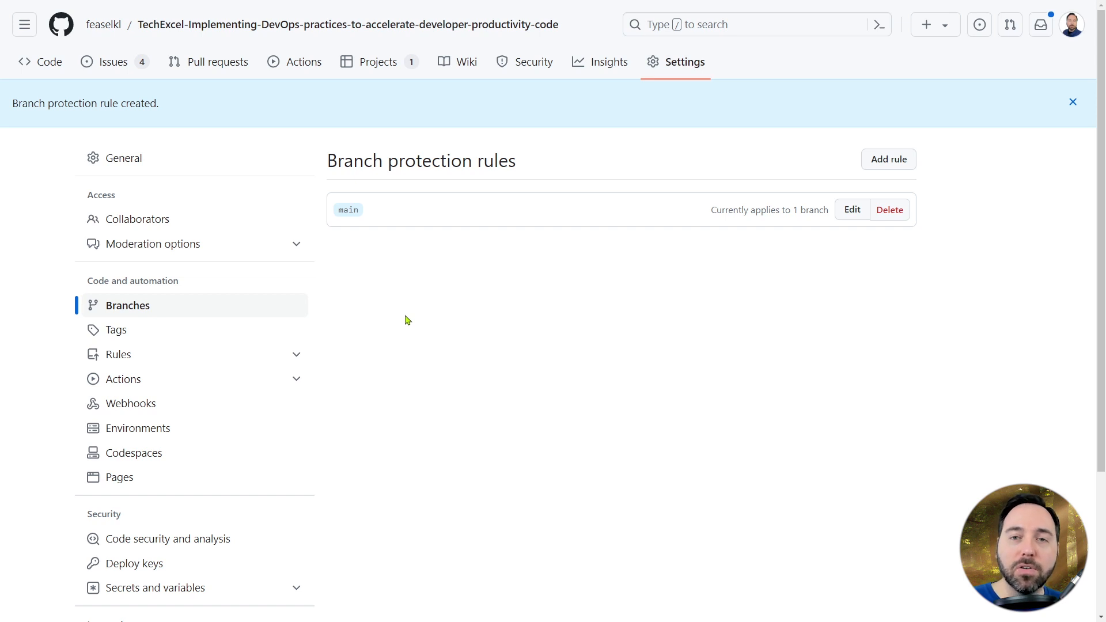
Switch to Visual Studio Code and create a file named CODEOWNERS in the repository's root folder
{"action": "key", "text": "alt+Tab"}
{"action": "right_click", "coordinate": [165, 85]}
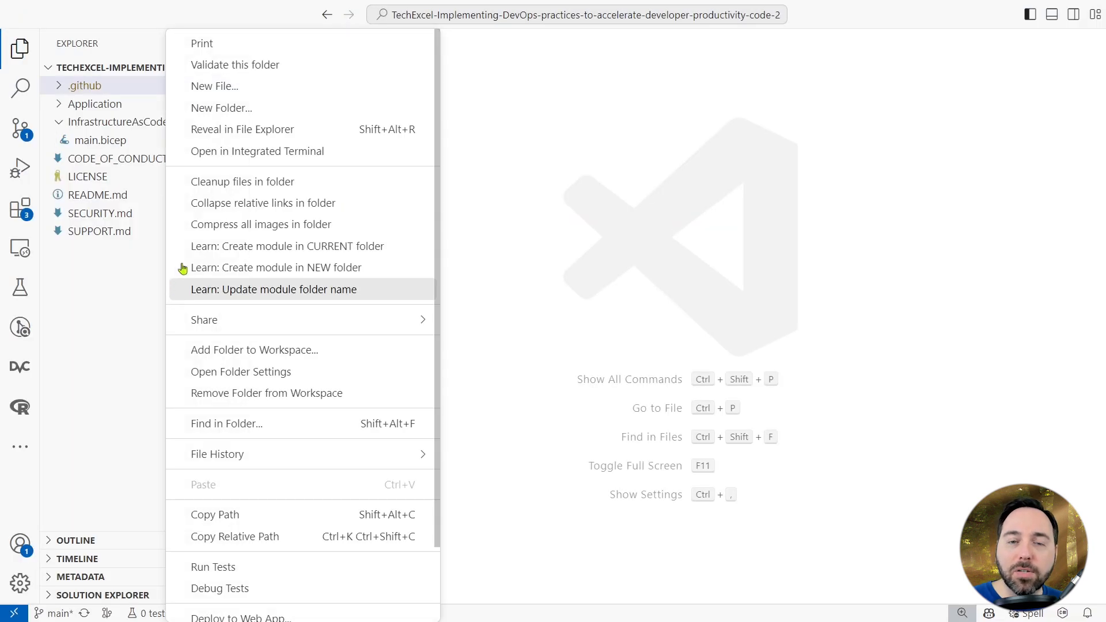
{"action": "left_click", "coordinate": [203, 92]}
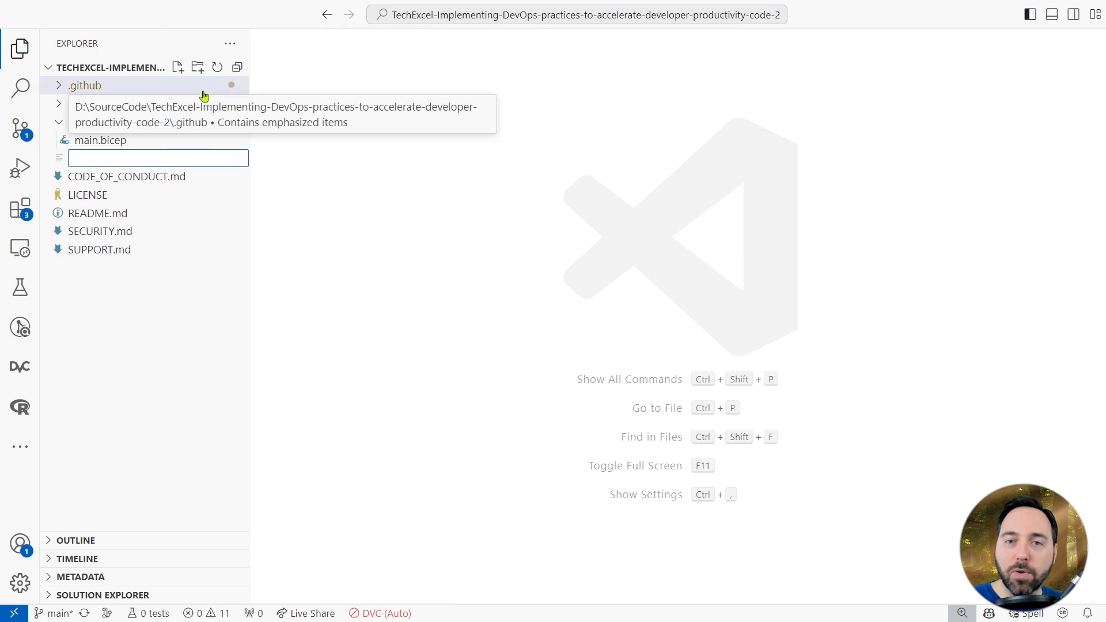
{"action": "type", "text": "CODEOWN"}
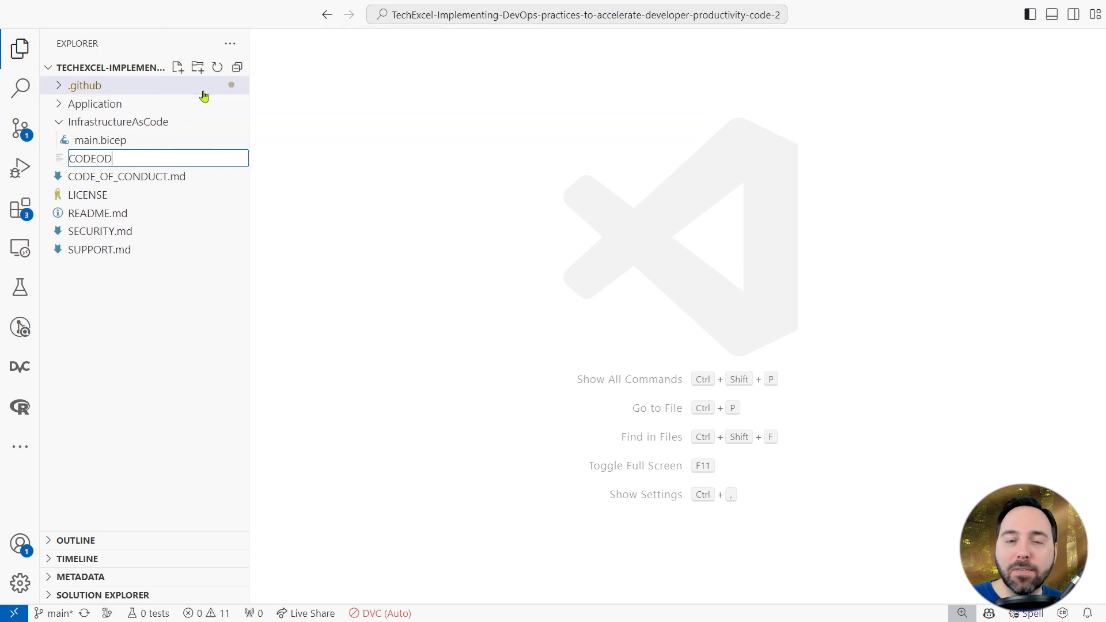
{"action": "type", "text": "ERS"}
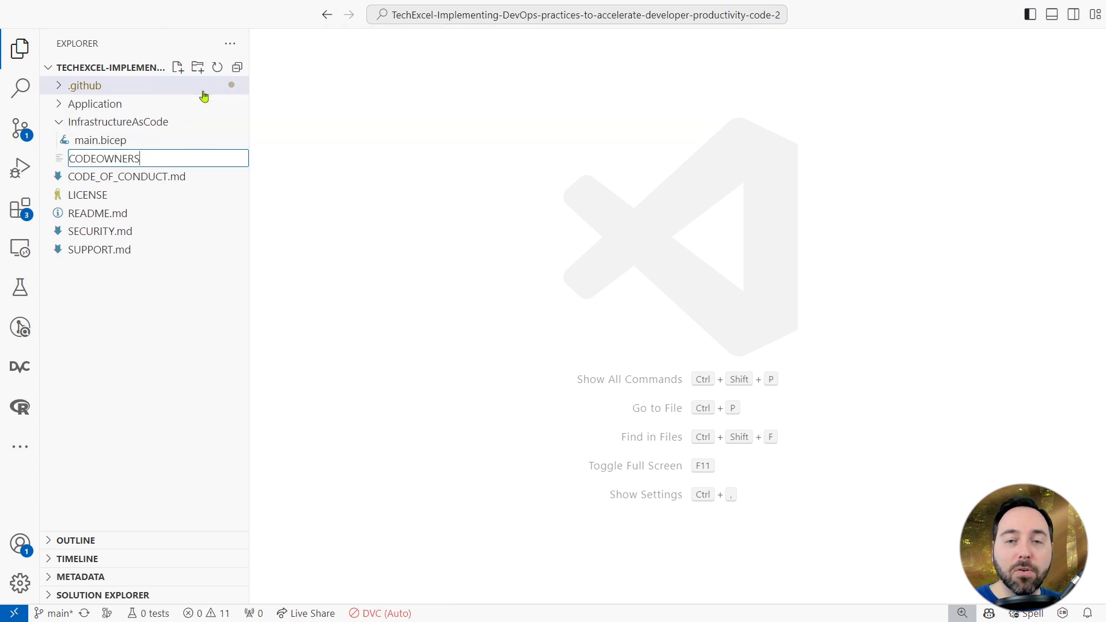
{"action": "key", "text": "Return"}
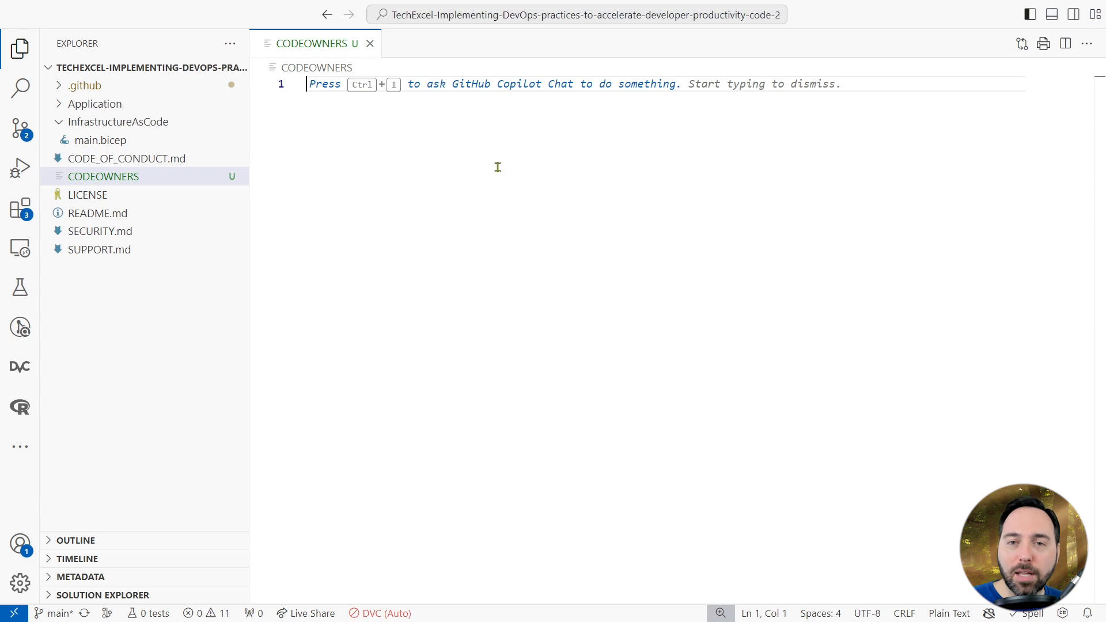
Add commented code owner entries for everything (*), /Application/ and /InfrastructureAsCode/, assigning each to the repository owner's GitHub handle
{"action": "type", "text": "# These owners will be the default owners for everything in the repo. *                        @feaselkl  # Order is important. The last matching pattern has the most precedence. # So if a pull request only touches javascript files, only these owners # will be requested for a review. /Application/            @feaselkl /InfrastructureAsCode/   @feaselkl"}
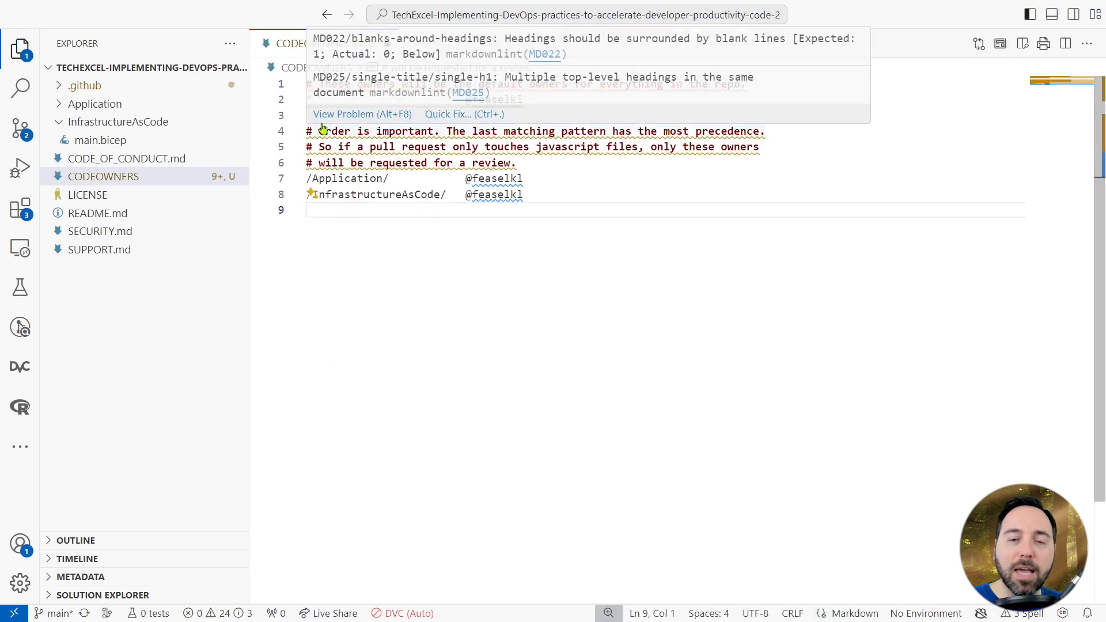
{"action": "left_click", "coordinate": [320, 113]}
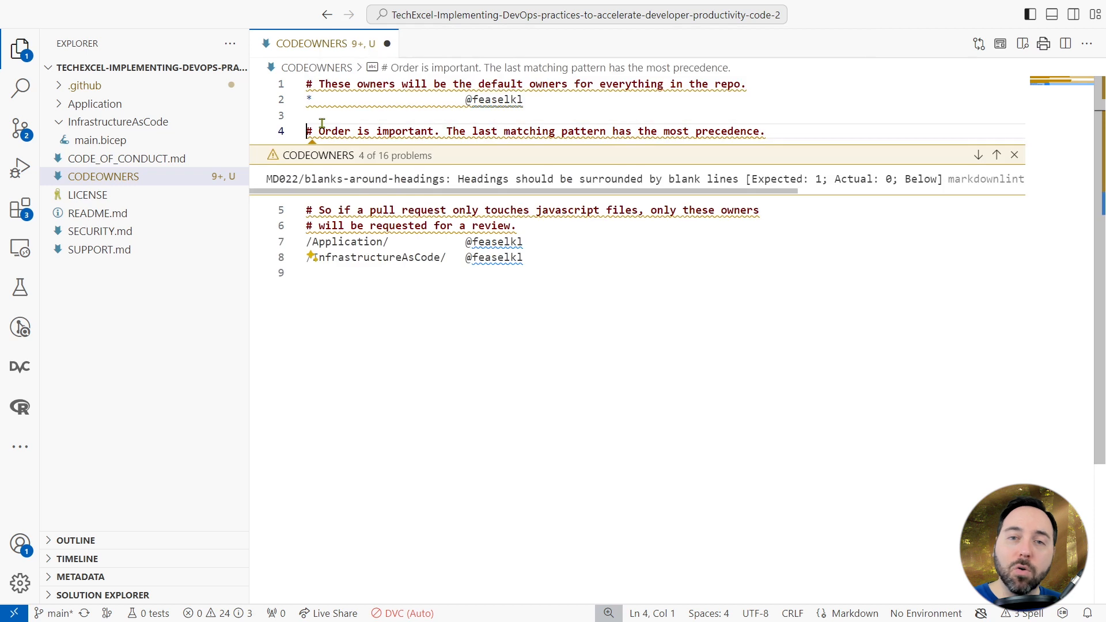
{"action": "left_click", "coordinate": [1015, 156]}
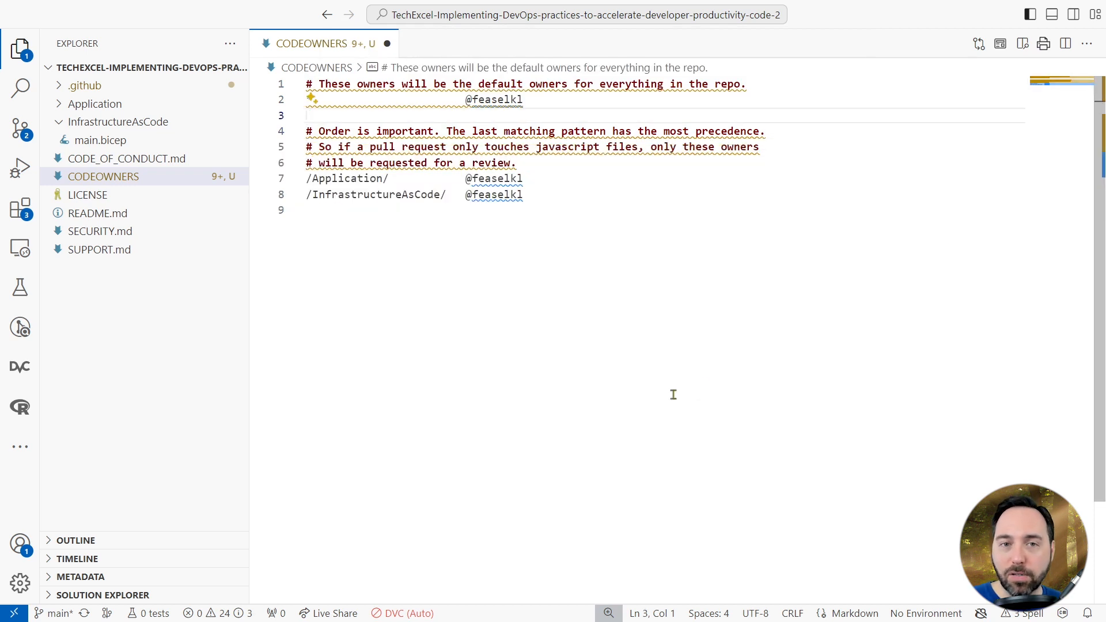
{"action": "left_click", "coordinate": [541, 193]}
{"action": "key", "text": "Up"}
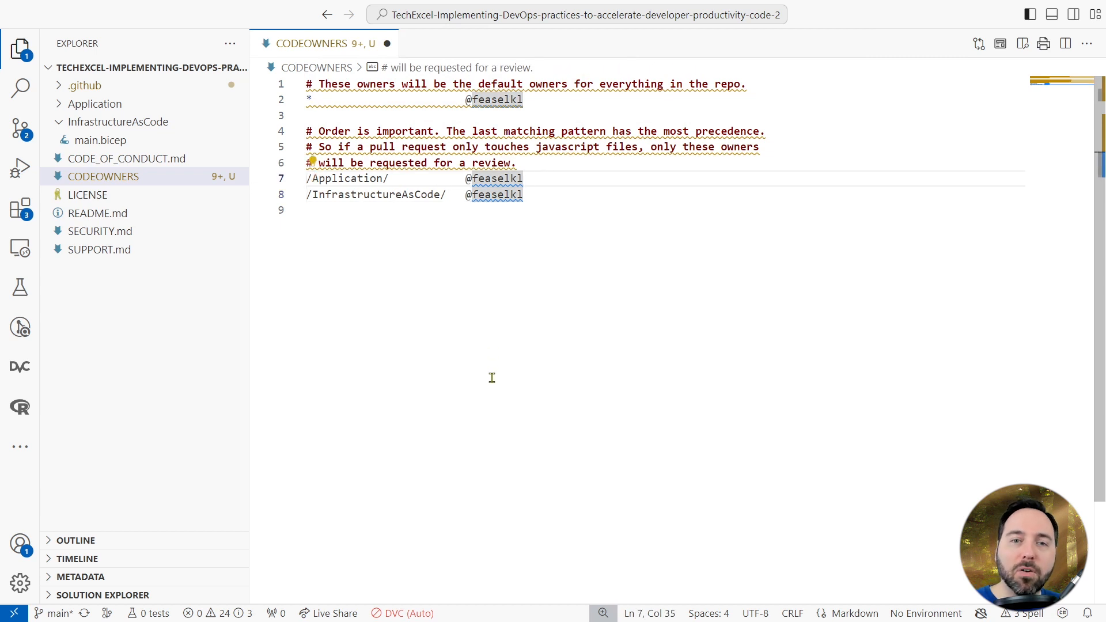
{"action": "key", "text": "ctrl+shift+Left"}
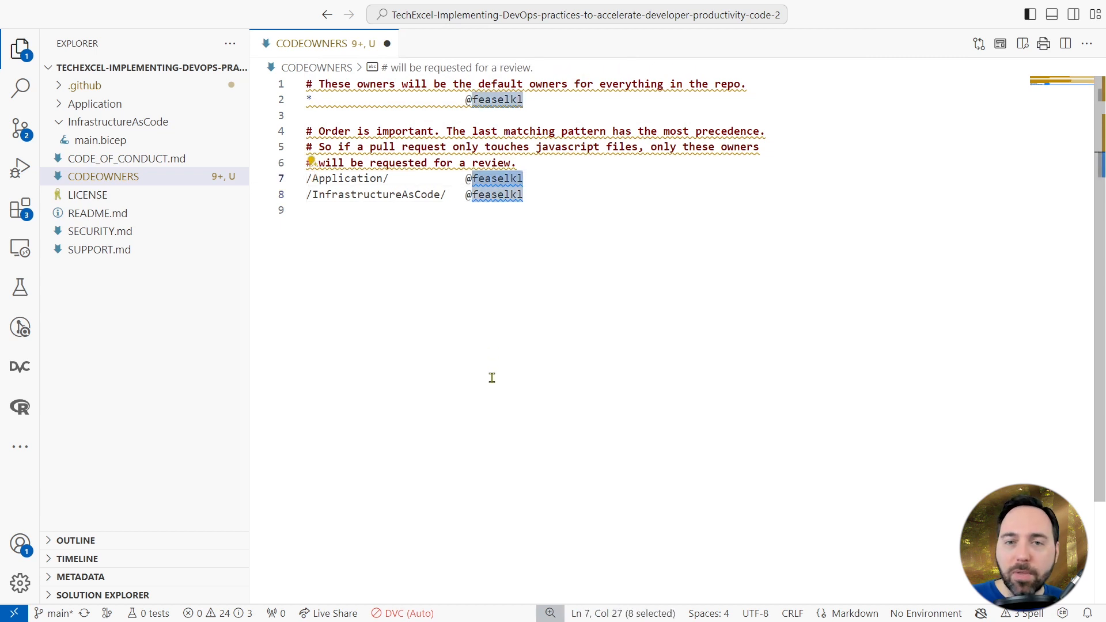
{"action": "type", "text": "my_leka"}
{"action": "key", "text": "BackSpace"}
{"action": "key", "text": "BackSpace"}
{"action": "type", "text": "ad"}
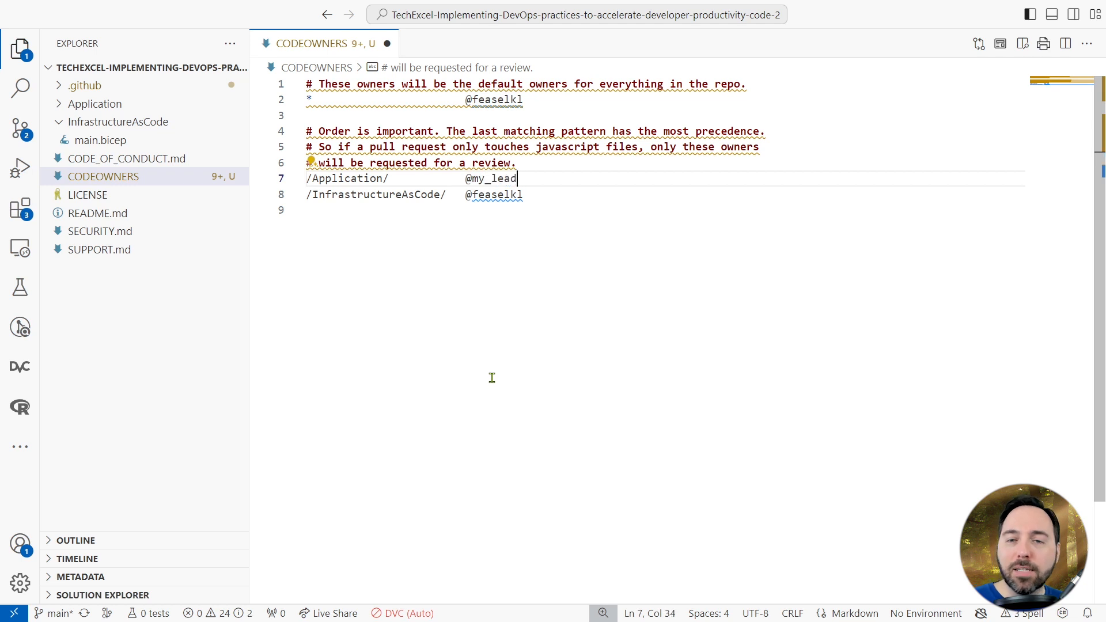
{"action": "type", "text": "_dev,@"}
{"action": "type", "text": "my_other-de"}
{"action": "key", "text": "BackSpace"}
{"action": "key", "text": "BackSpace"}
{"action": "key", "text": "BackSpace"}
{"action": "type", "text": "_dev"}
Undo the owner edits on the /Application/ line
{"action": "key", "text": "ctrl+z"}
{"action": "key", "text": "ctrl+z"}
{"action": "key", "text": "ctrl+z"}
{"action": "key", "text": "ctrl+z"}
{"action": "key", "text": "ctrl+z"}
{"action": "key", "text": "ctrl+z"}
{"action": "key", "text": "ctrl+z"}
{"action": "key", "text": "ctrl+z"}
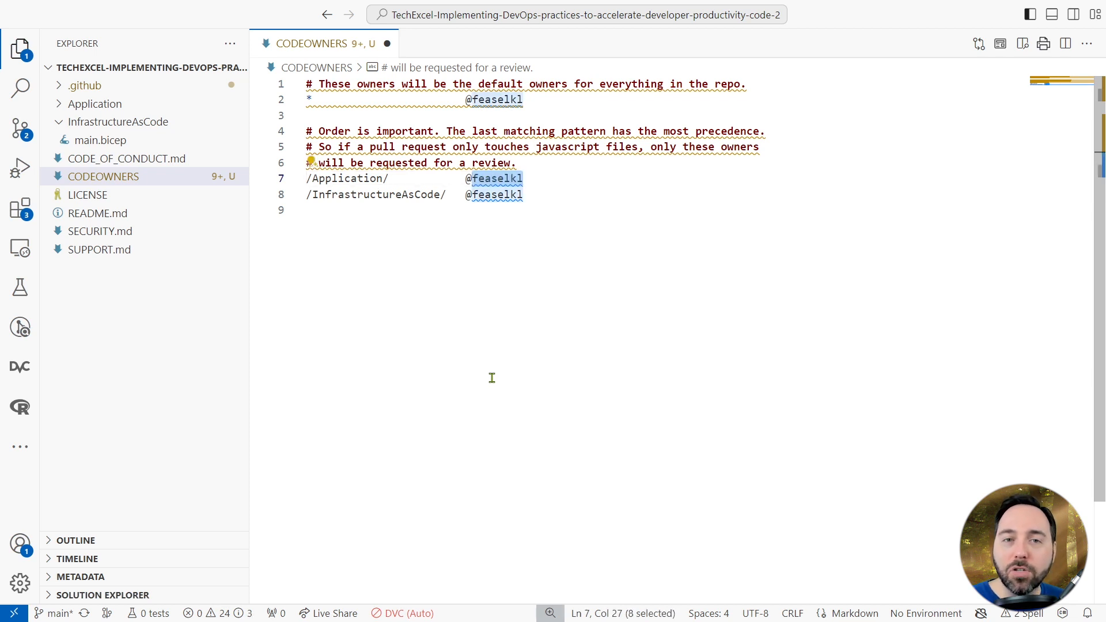
Save the CODEOWNERS file and commit it to main in GitHub Desktop with the summary "Create the file!"
{"action": "left_click", "coordinate": [492, 378]}
{"action": "key", "text": "ctrl+s"}
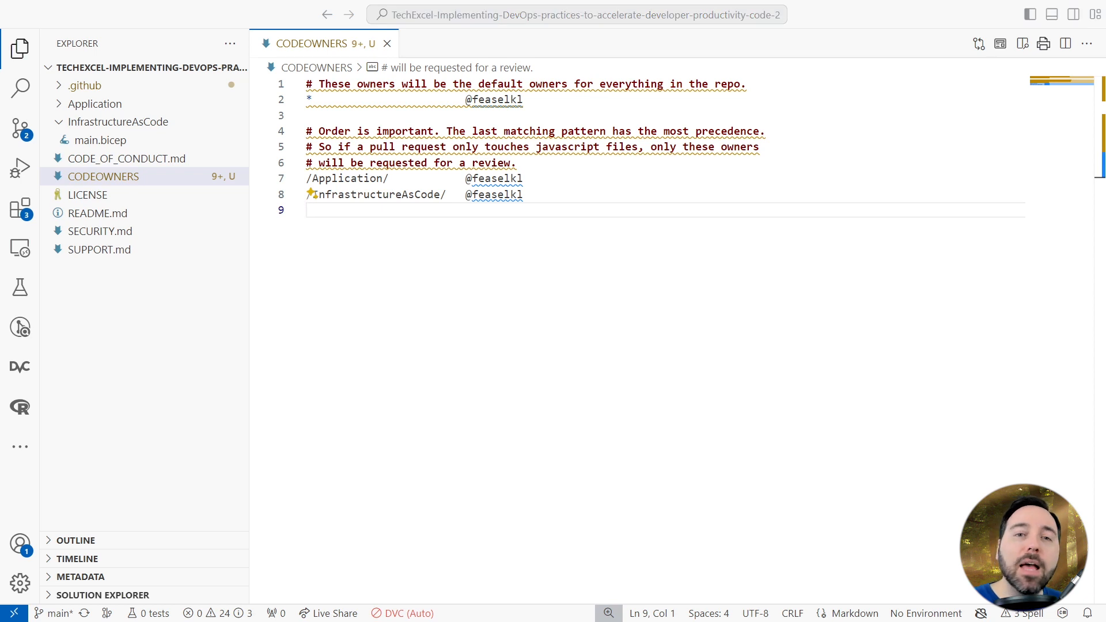
{"action": "key", "text": "alt+Tab"}
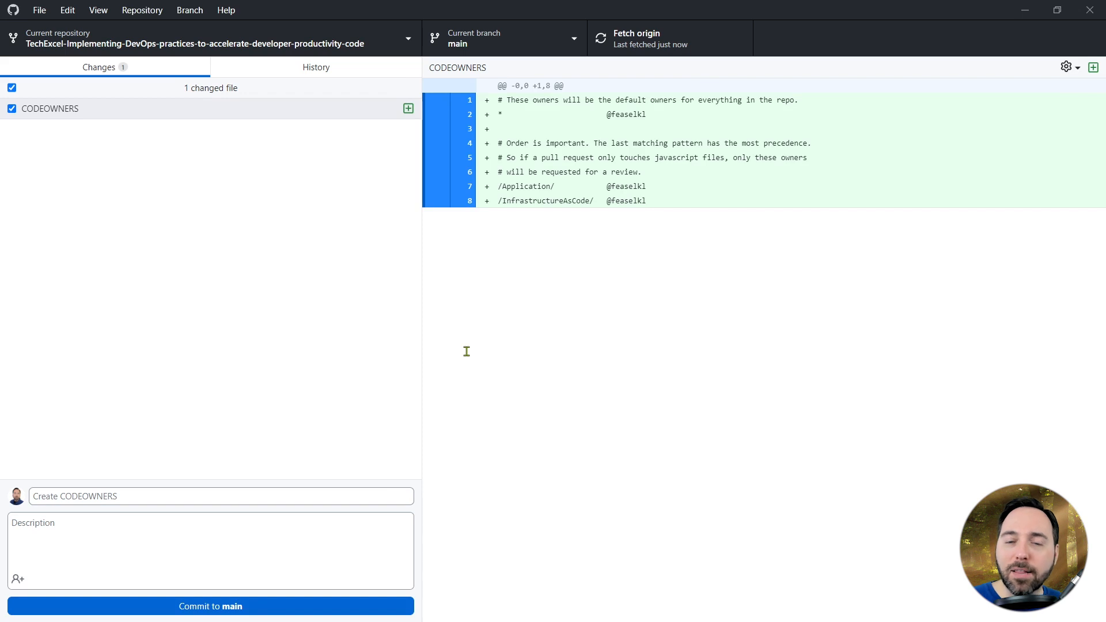
{"action": "left_click", "coordinate": [185, 501]}
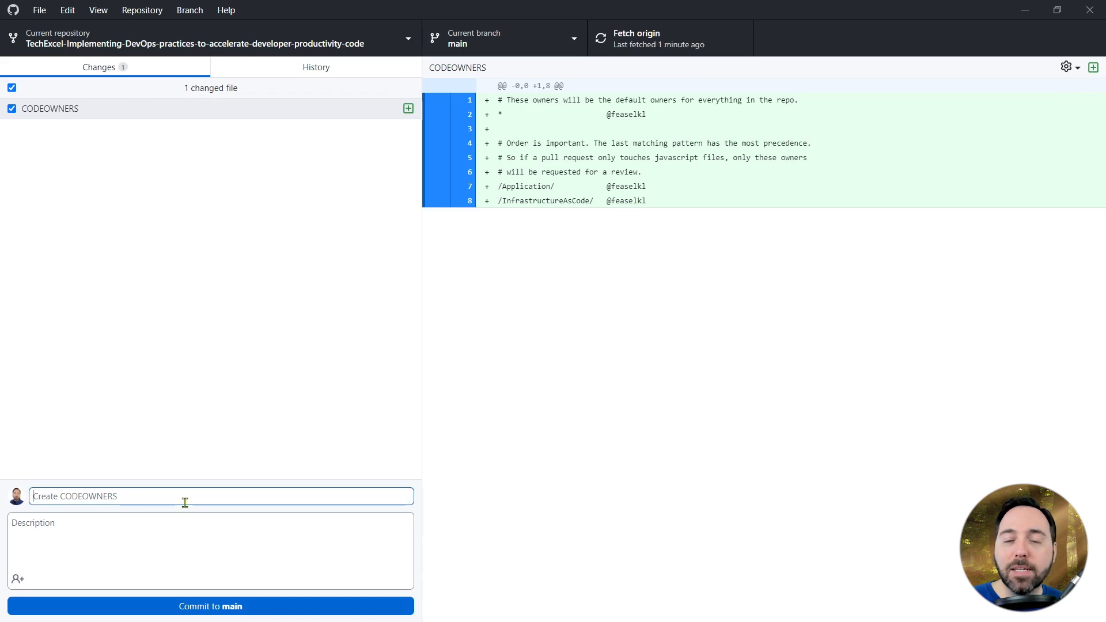
{"action": "type", "text": "Create the f"}
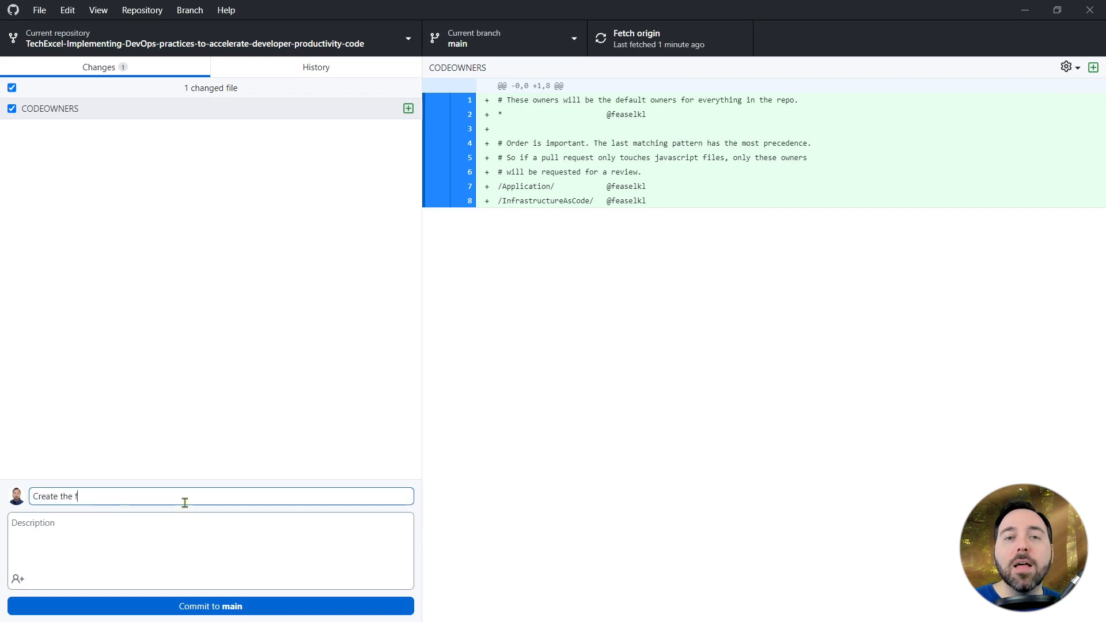
{"action": "type", "text": "ile!"}
{"action": "left_click", "coordinate": [222, 604]}
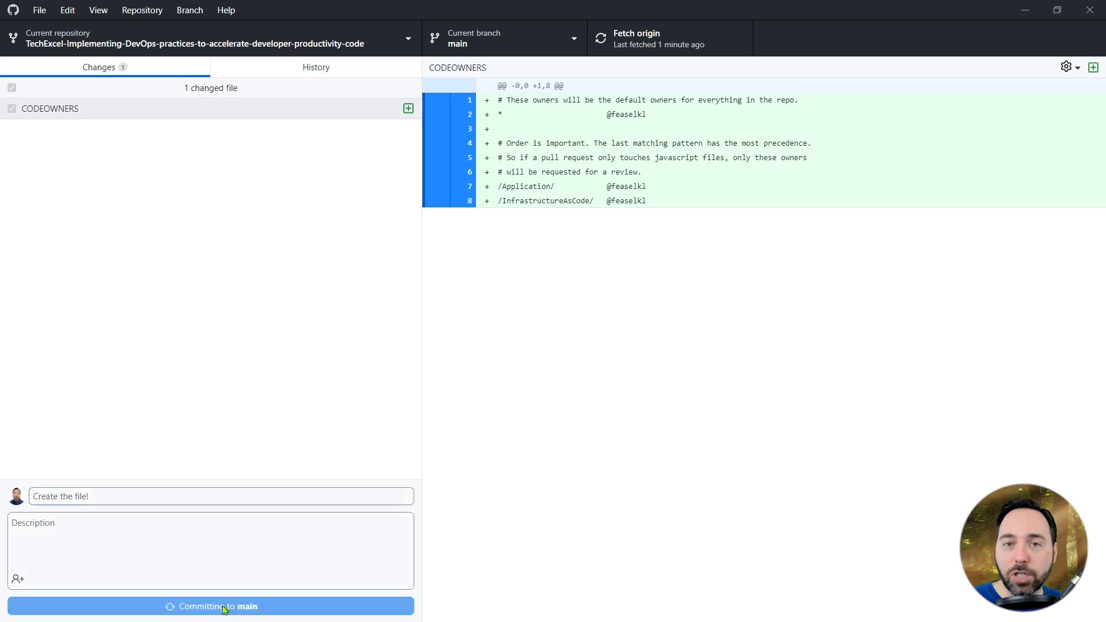
Try to push the main commit to origin, review the push output, and dismiss it
{"action": "left_click", "coordinate": [639, 39]}
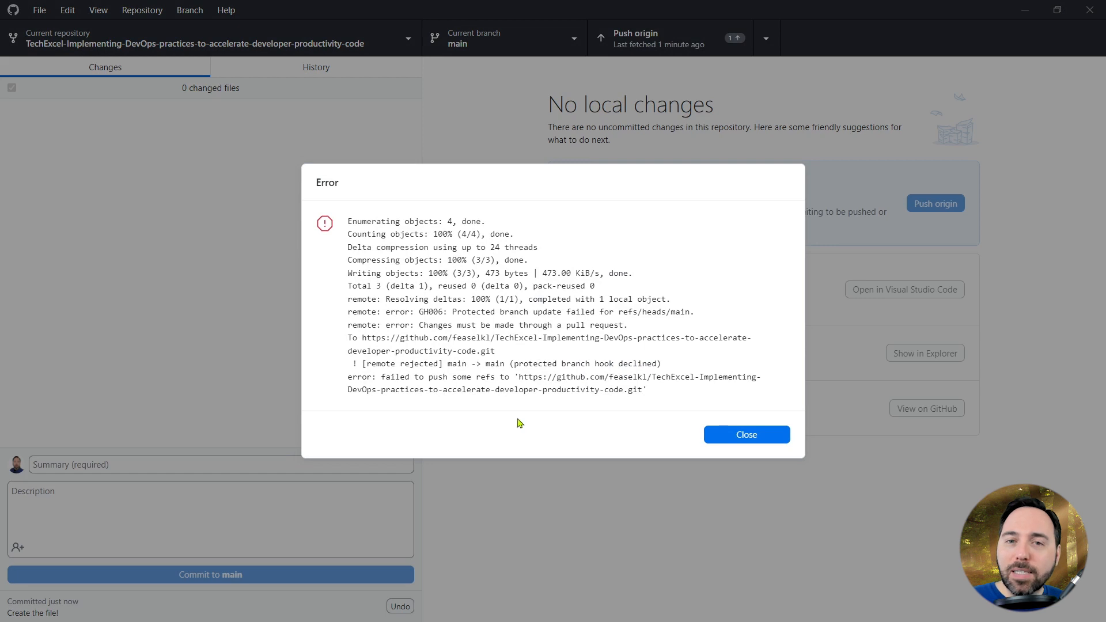
{"action": "left_click_drag", "start_coordinate": [510, 364], "coordinate": [663, 369]}
{"action": "left_click", "coordinate": [664, 390]}
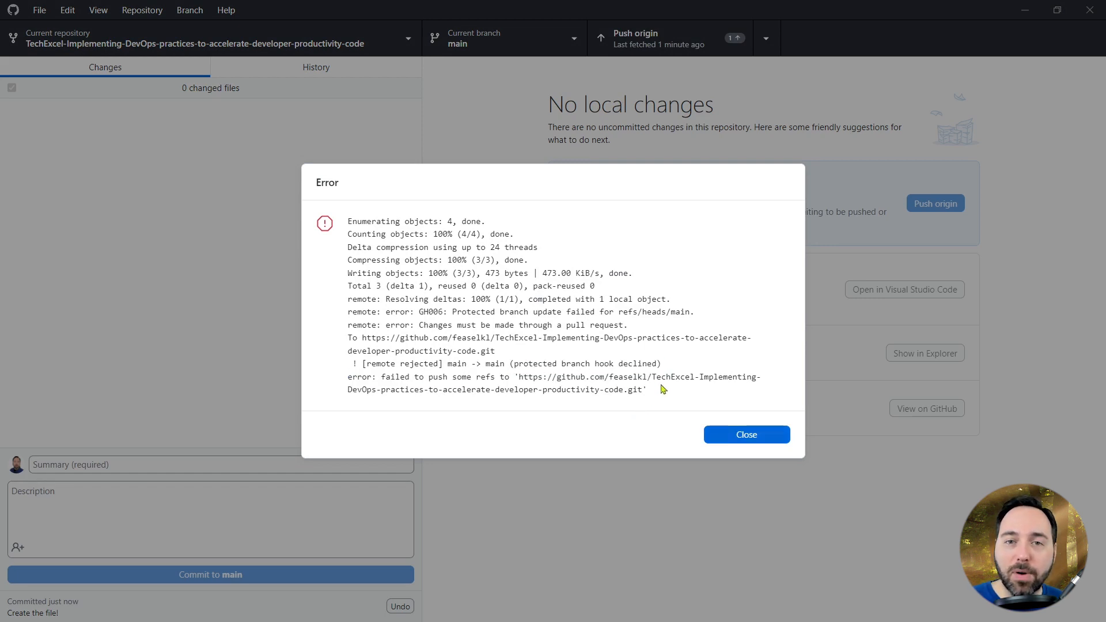
{"action": "left_click", "coordinate": [724, 434]}
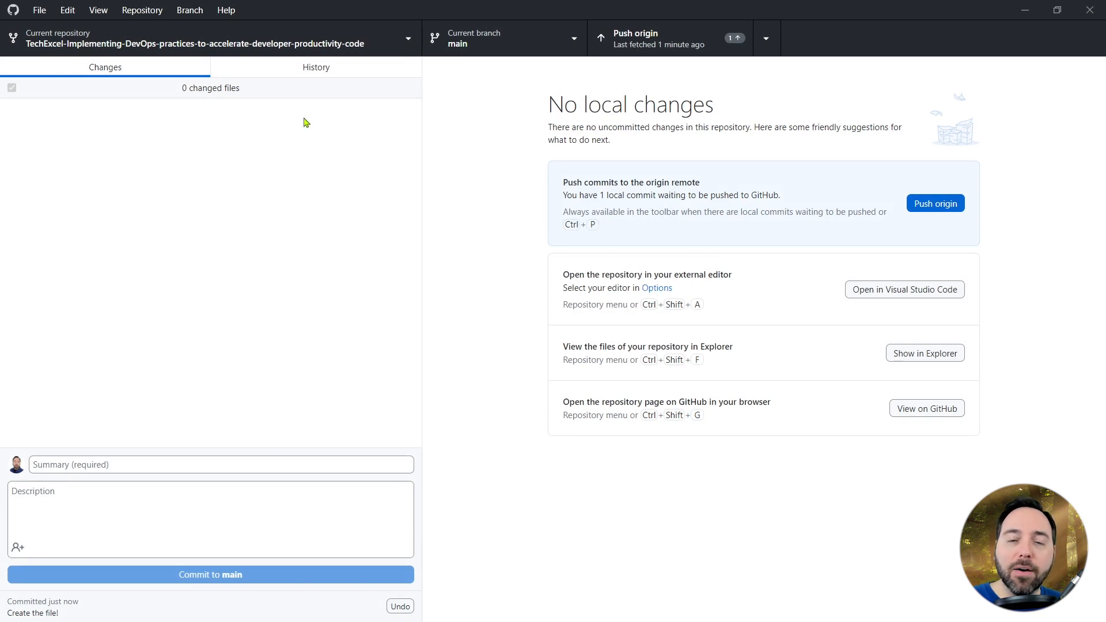
Create a branch named add-codeowners from the "Create the file!" commit in the history and publish it to GitHub
{"action": "left_click", "coordinate": [321, 68]}
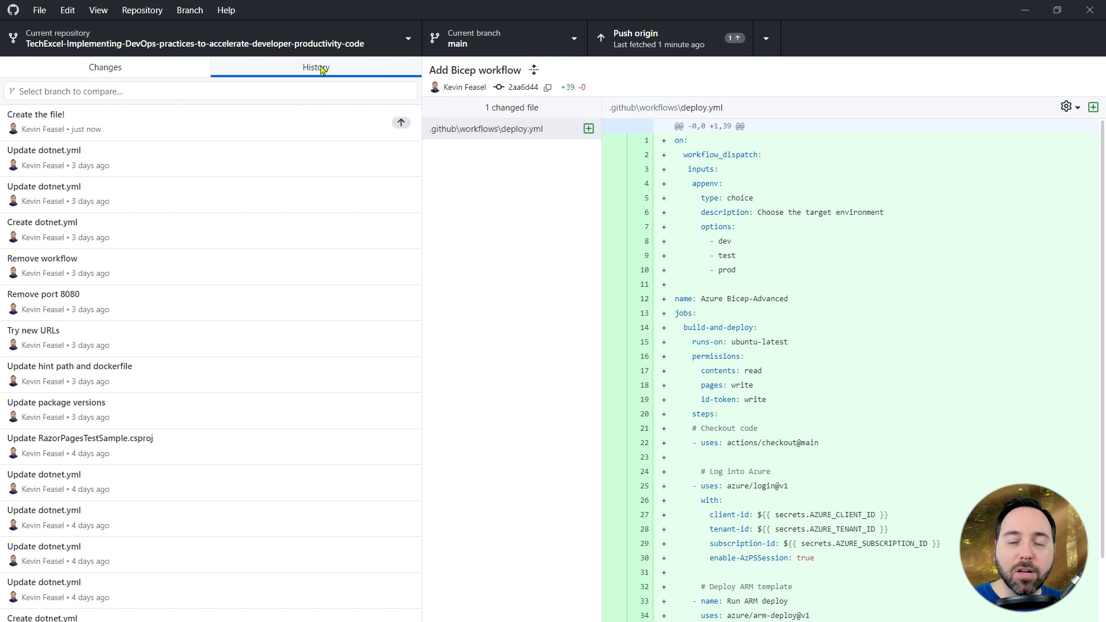
{"action": "right_click", "coordinate": [206, 128]}
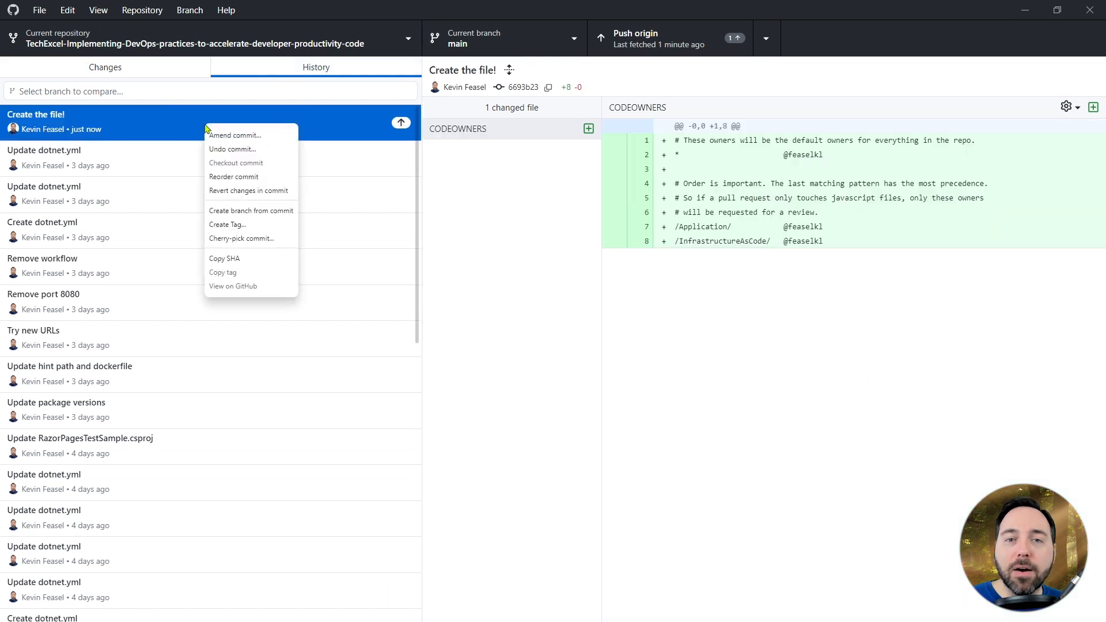
{"action": "left_click", "coordinate": [262, 212]}
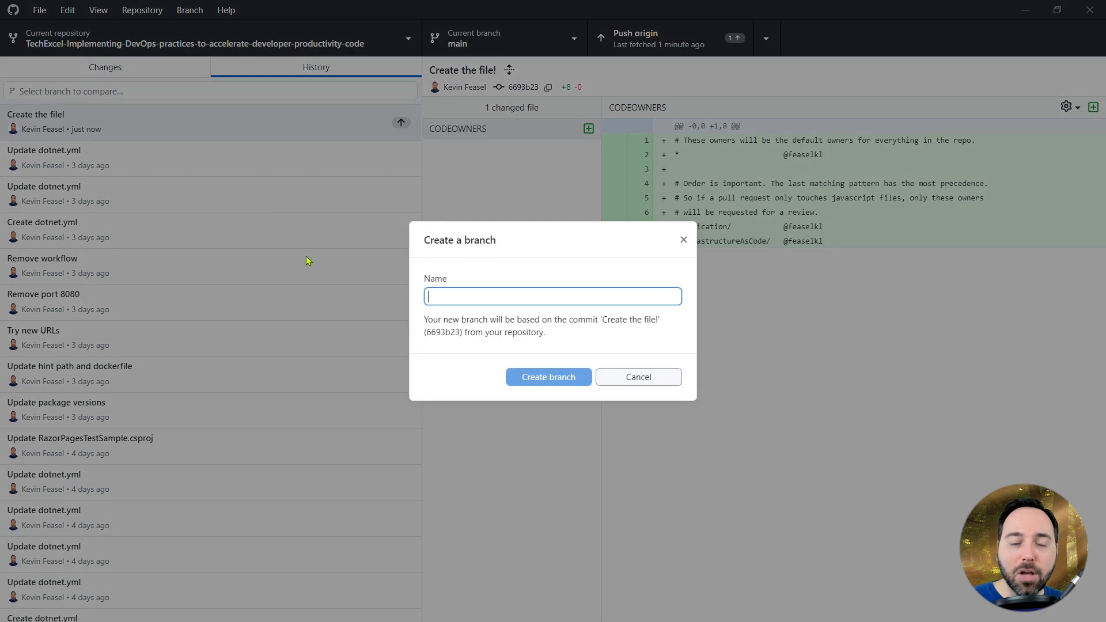
{"action": "type", "text": "add-codeowners"}
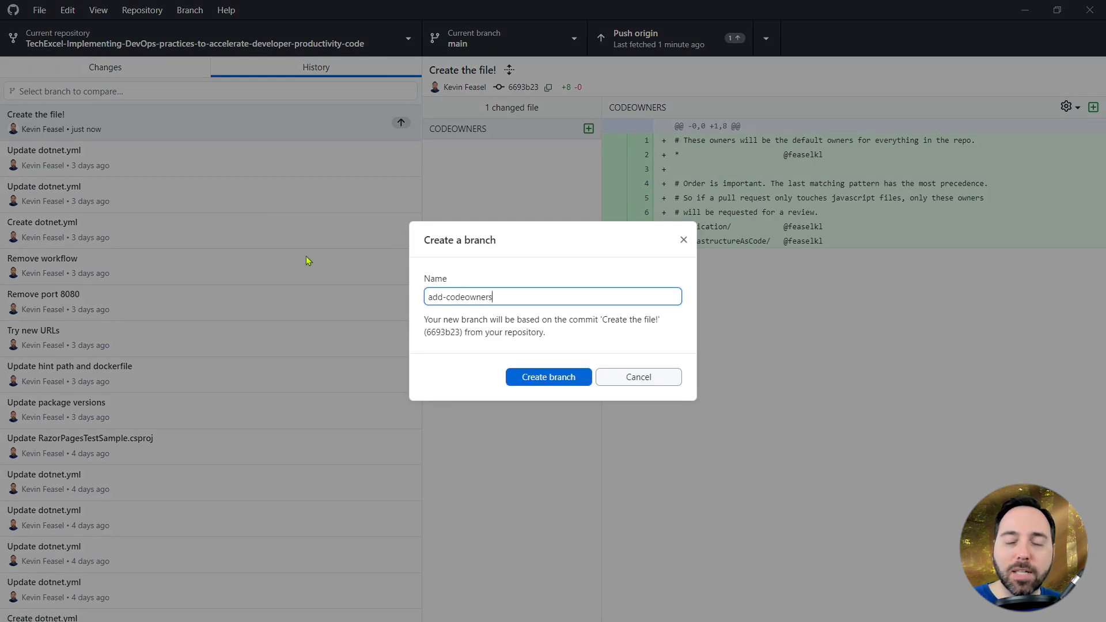
{"action": "left_click", "coordinate": [537, 383]}
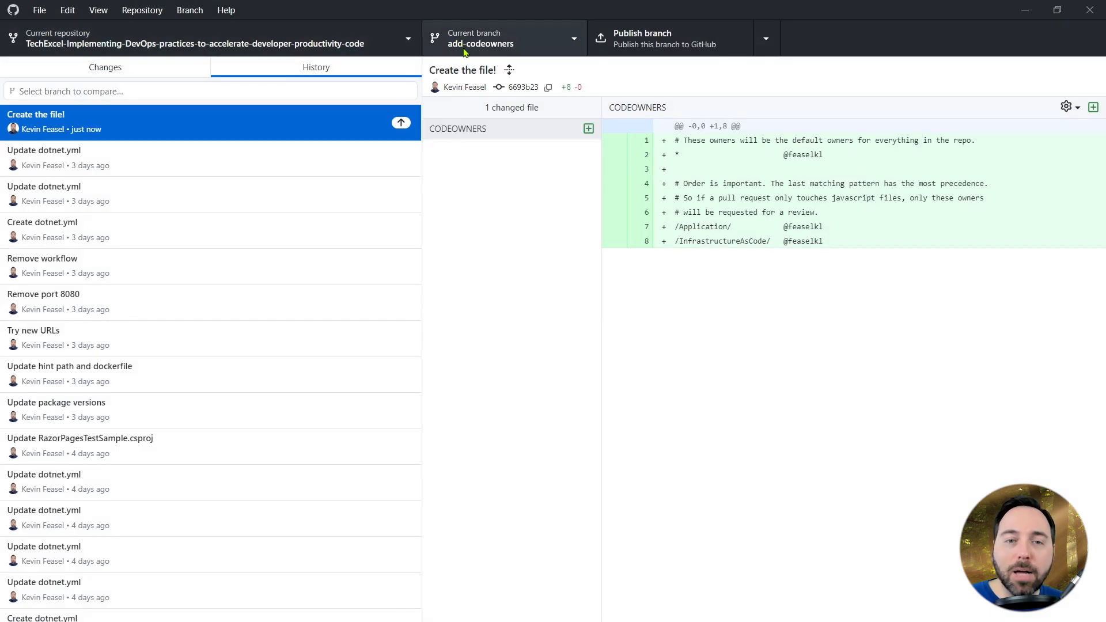
{"action": "left_click", "coordinate": [650, 52]}
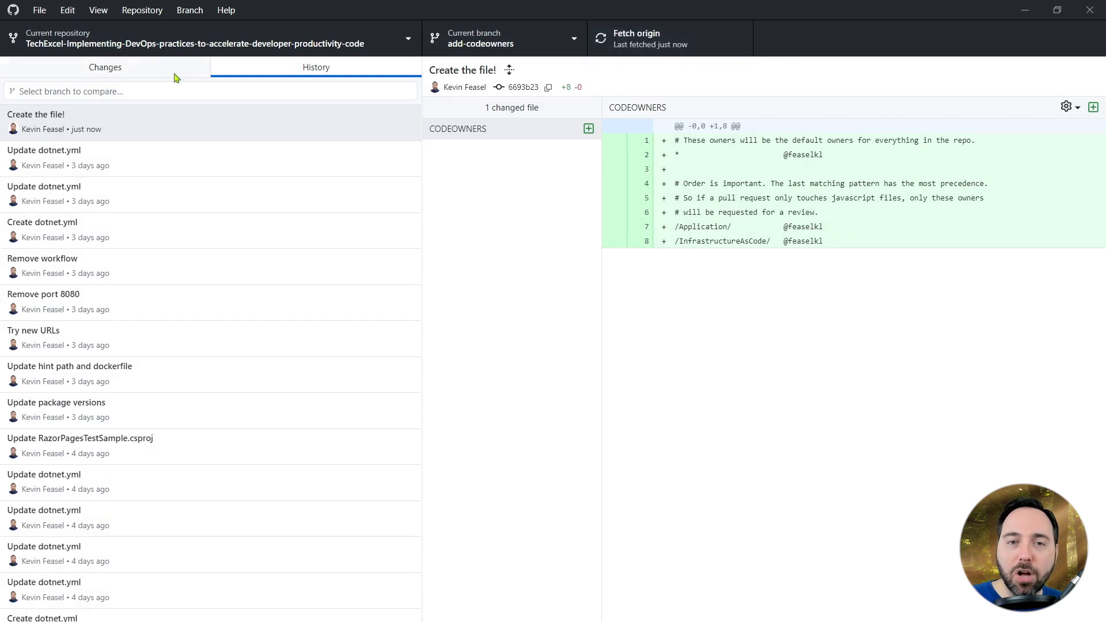
Start a pull request on GitHub for the add-codeowners branch and set its base repository to the personal fork
{"action": "left_click", "coordinate": [113, 69]}
{"action": "left_click", "coordinate": [611, 42]}
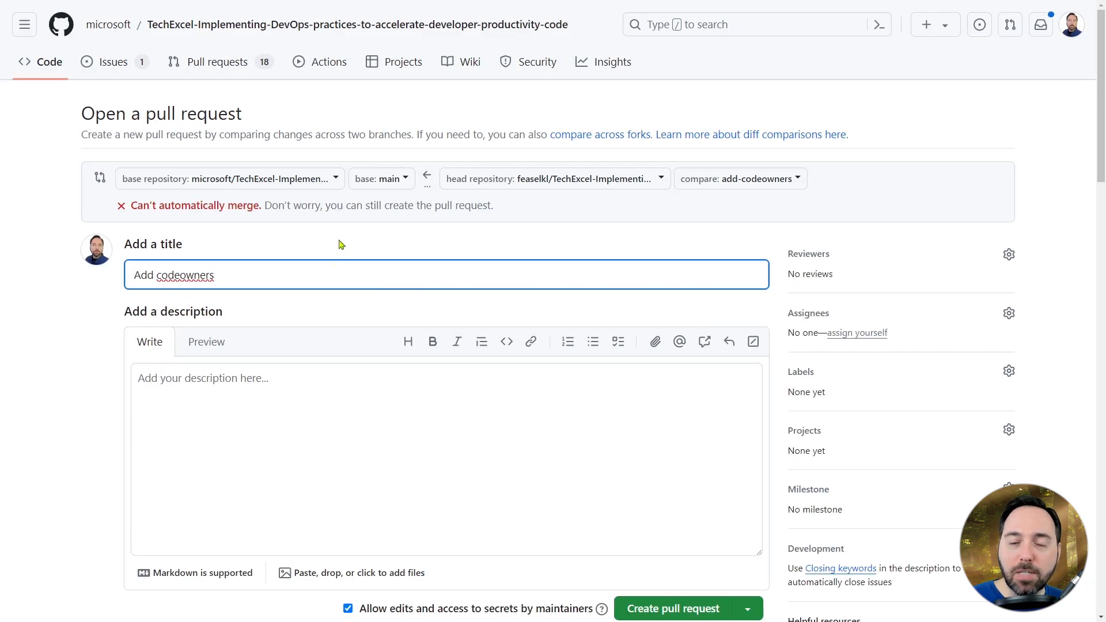
{"action": "scroll", "coordinate": [337, 245], "scroll_direction": "down", "scroll_amount": 2}
{"action": "scroll", "coordinate": [337, 236], "scroll_direction": "up", "scroll_amount": 2}
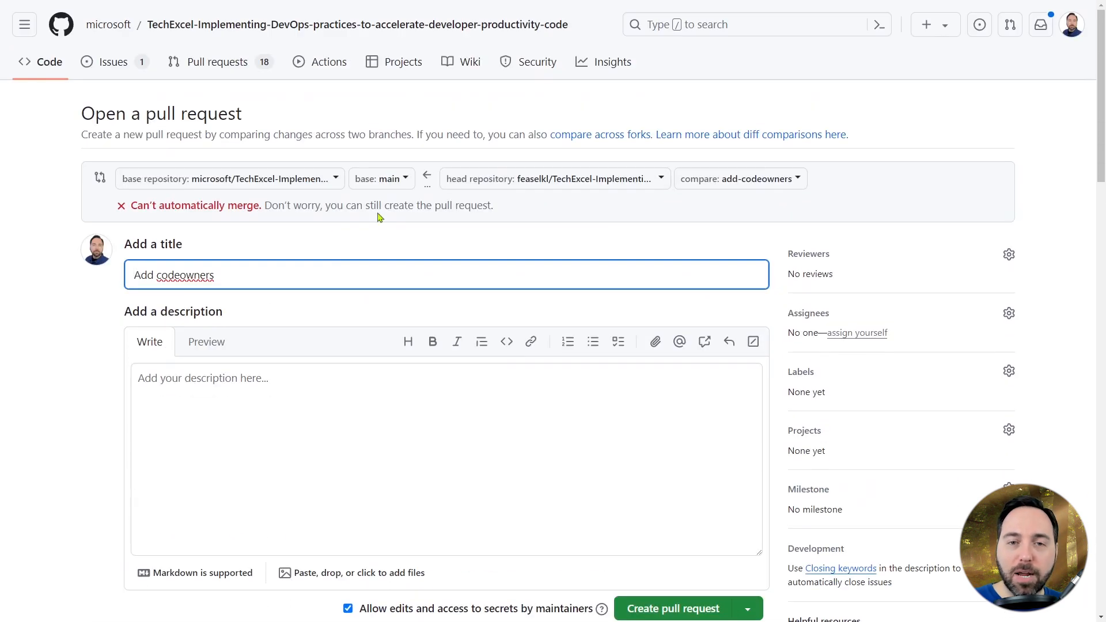
{"action": "left_click", "coordinate": [269, 180]}
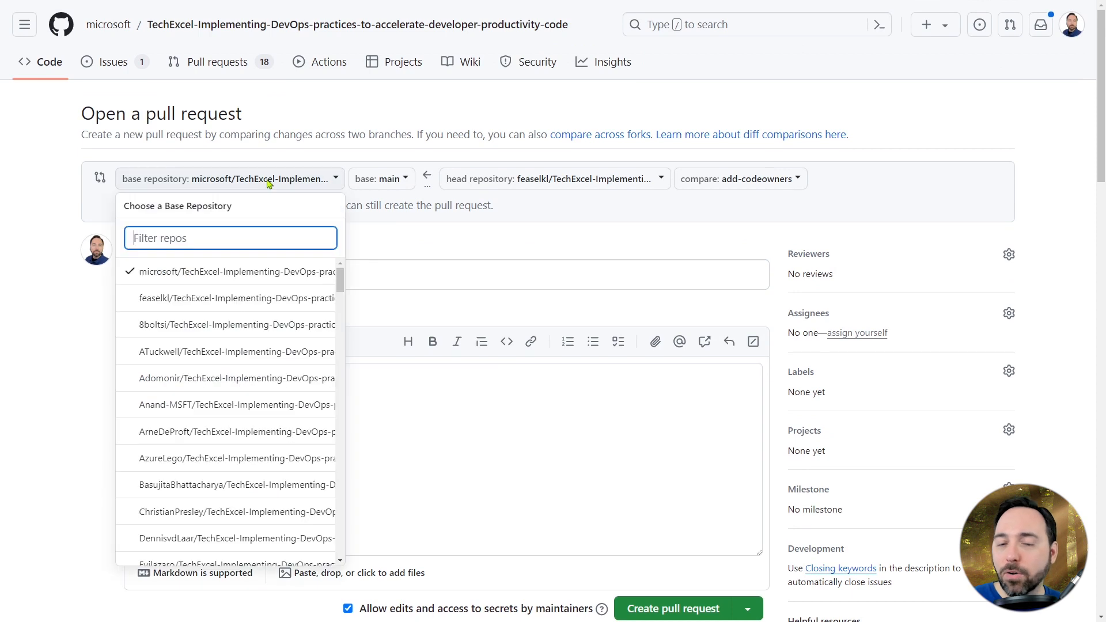
{"action": "left_click", "coordinate": [212, 298]}
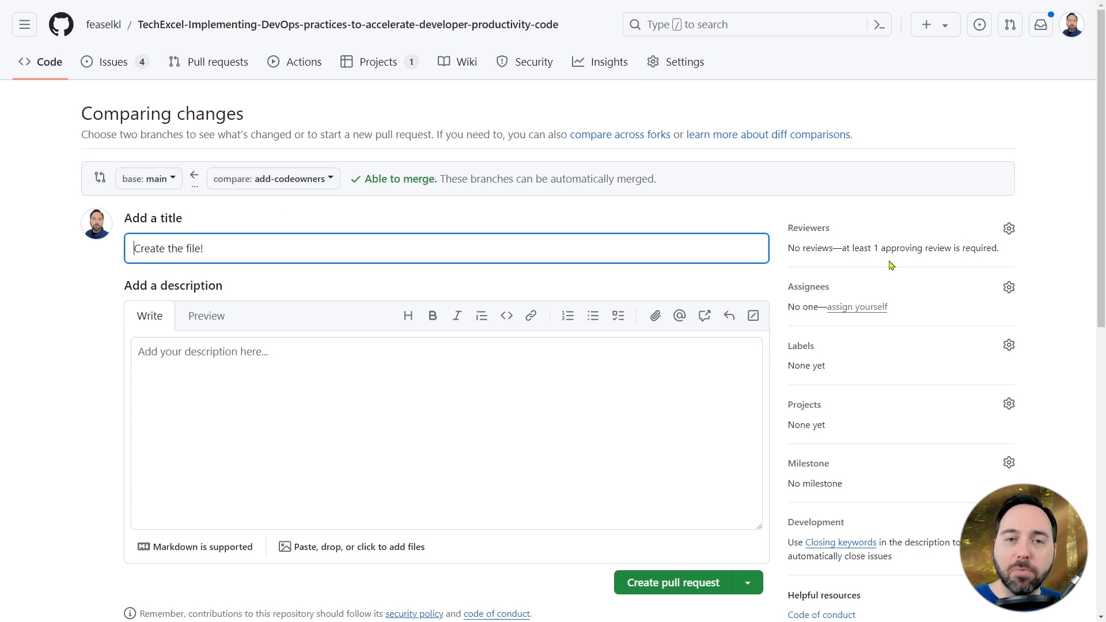
Check which reviewers can be requested and create the "Create the file!" pull request from add-codeowners into main
{"action": "scroll", "coordinate": [891, 265], "scroll_direction": "down", "scroll_amount": 1}
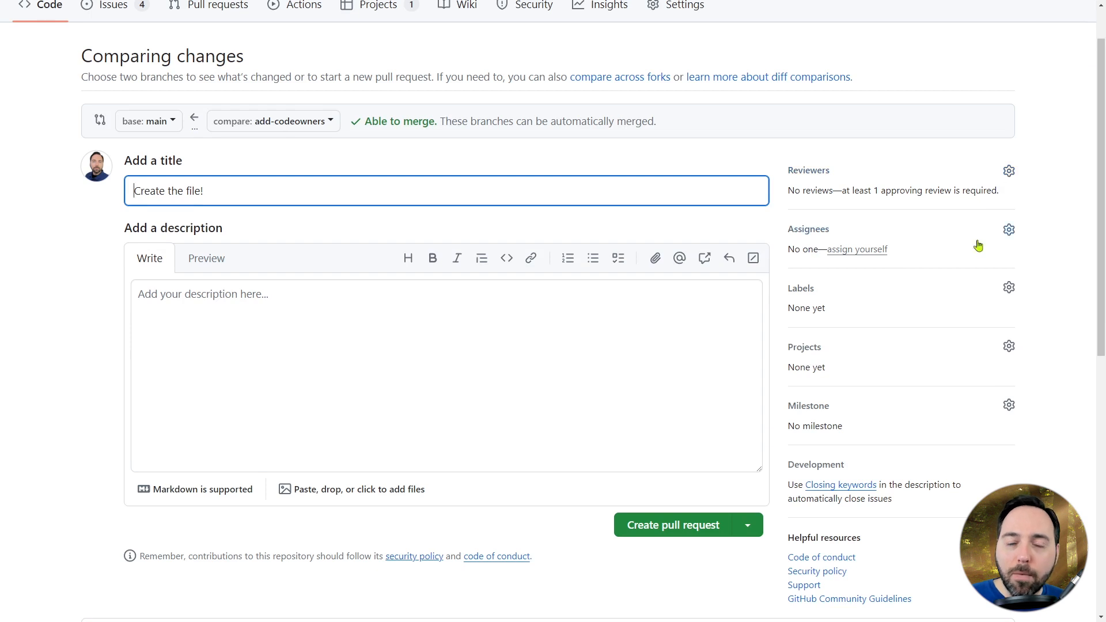
{"action": "left_click", "coordinate": [1008, 171]}
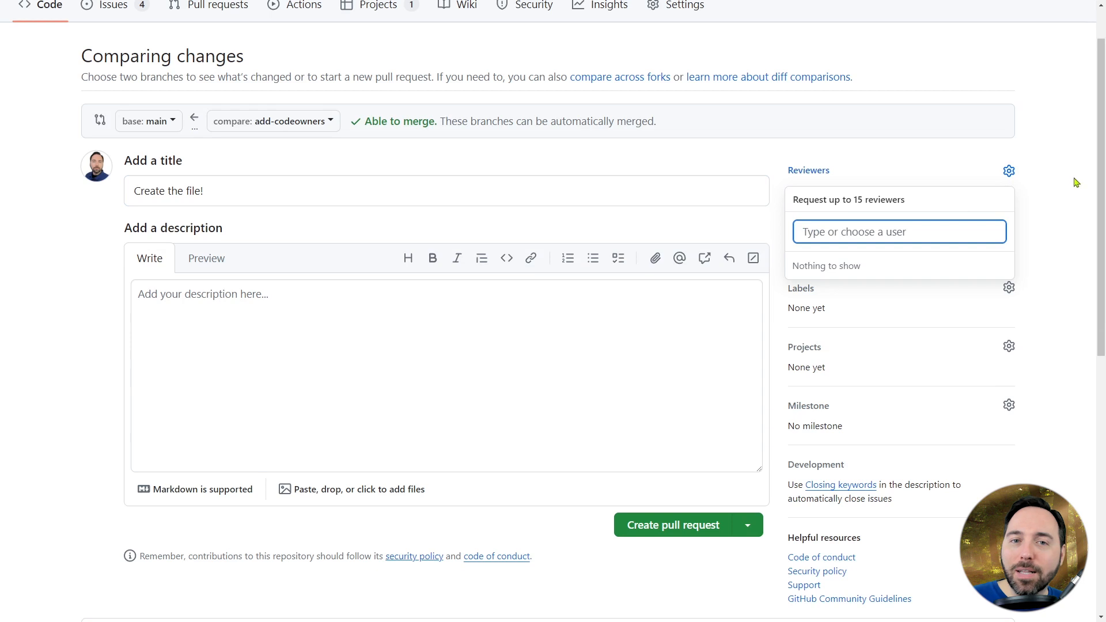
{"action": "left_click", "coordinate": [1078, 210]}
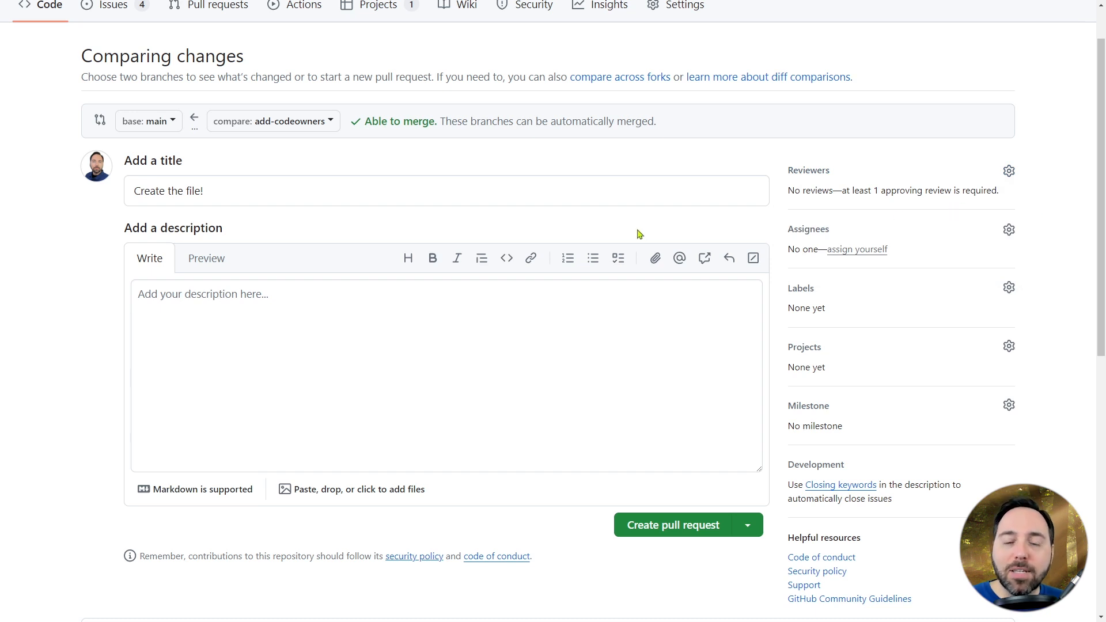
{"action": "left_click", "coordinate": [677, 525]}
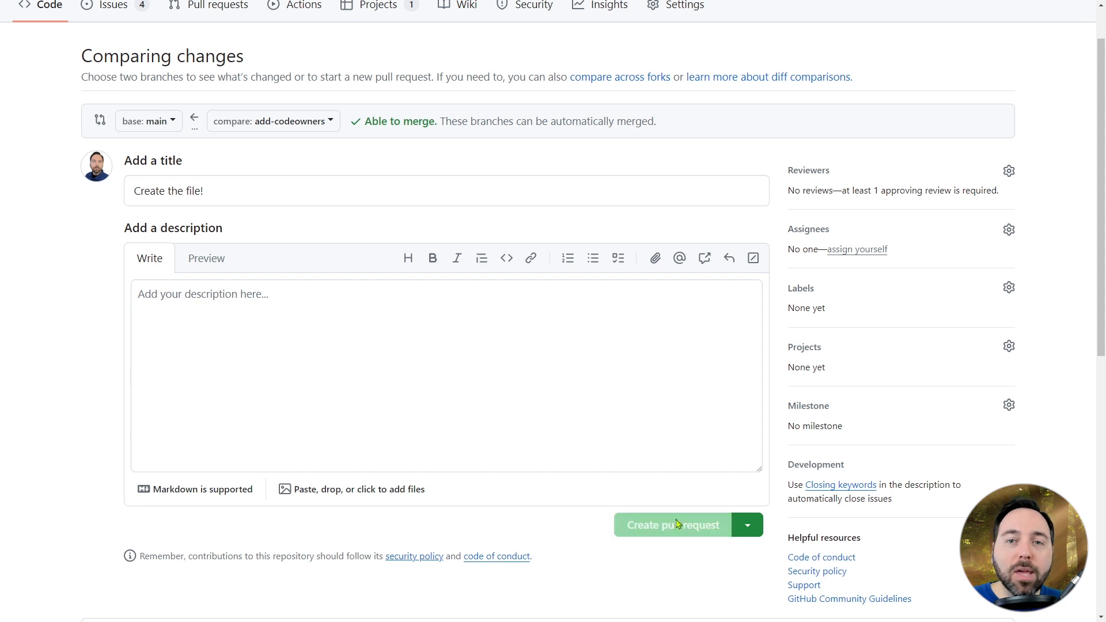
Examine the pull request's merge requirements, its changed CODEOWNERS file and the available review options
{"action": "scroll", "coordinate": [81, 304], "scroll_direction": "down", "scroll_amount": 4}
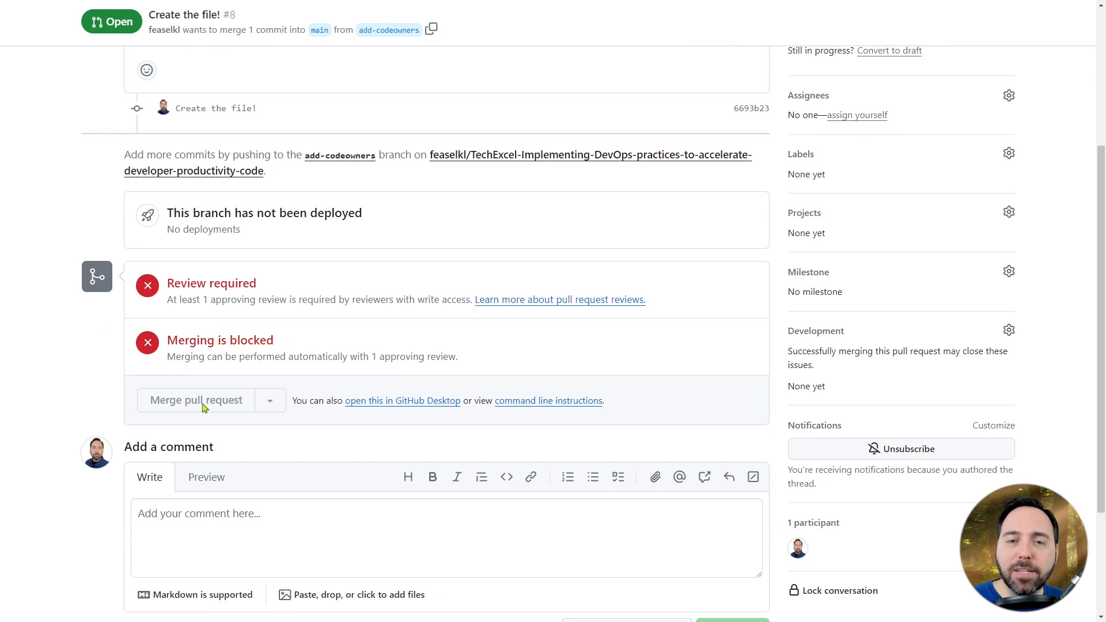
{"action": "scroll", "coordinate": [203, 407], "scroll_direction": "up", "scroll_amount": 4}
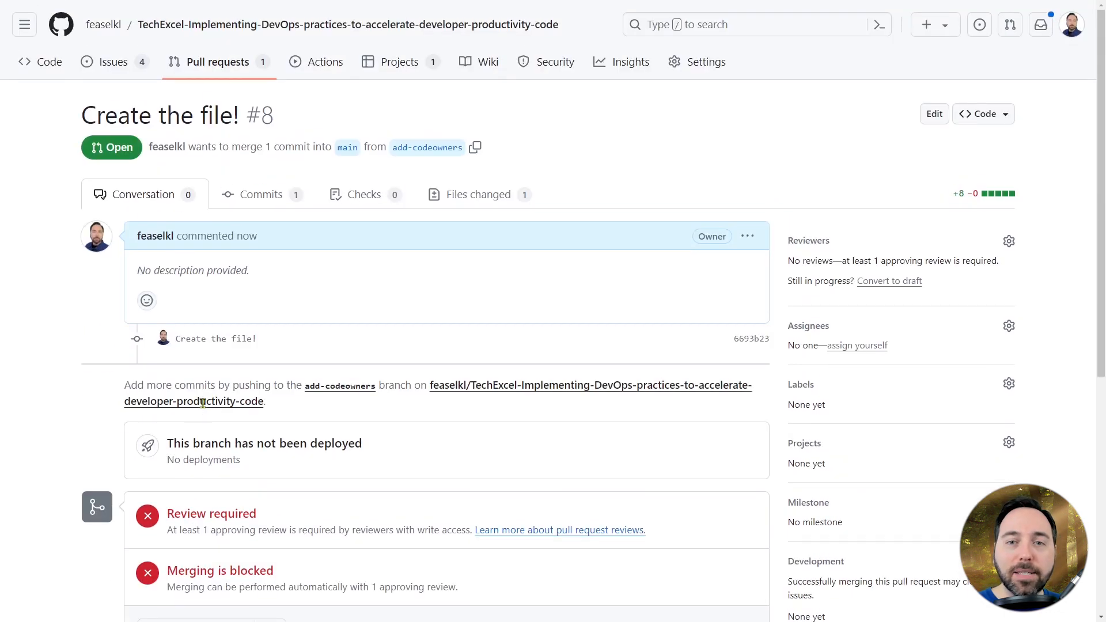
{"action": "scroll", "coordinate": [203, 403], "scroll_direction": "down", "scroll_amount": 2}
{"action": "left_click", "coordinate": [450, 83]}
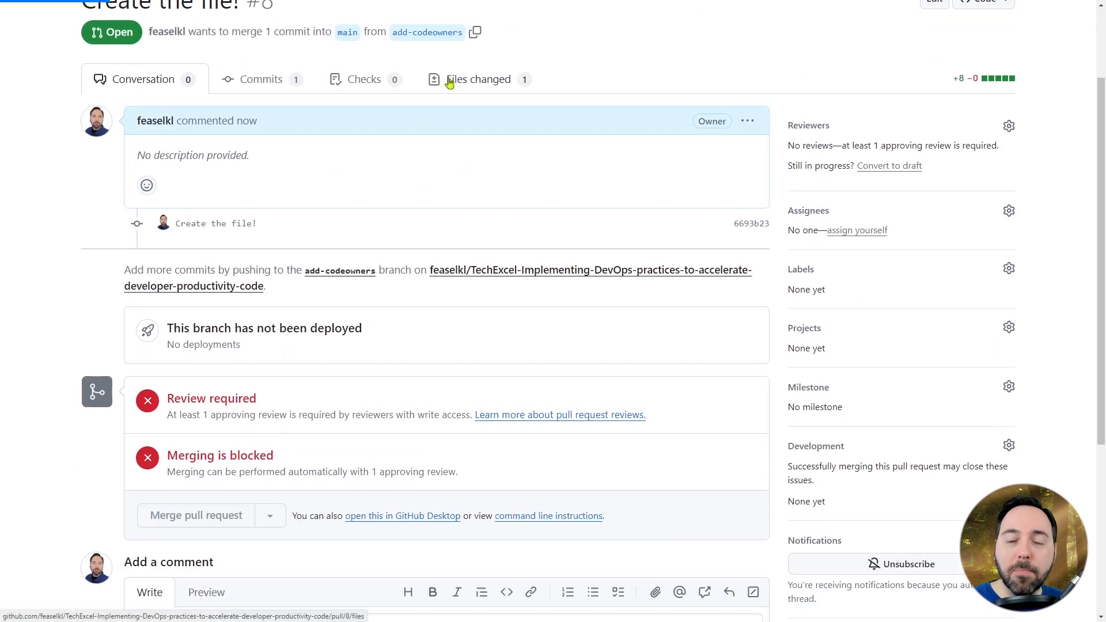
{"action": "left_click", "coordinate": [1055, 231]}
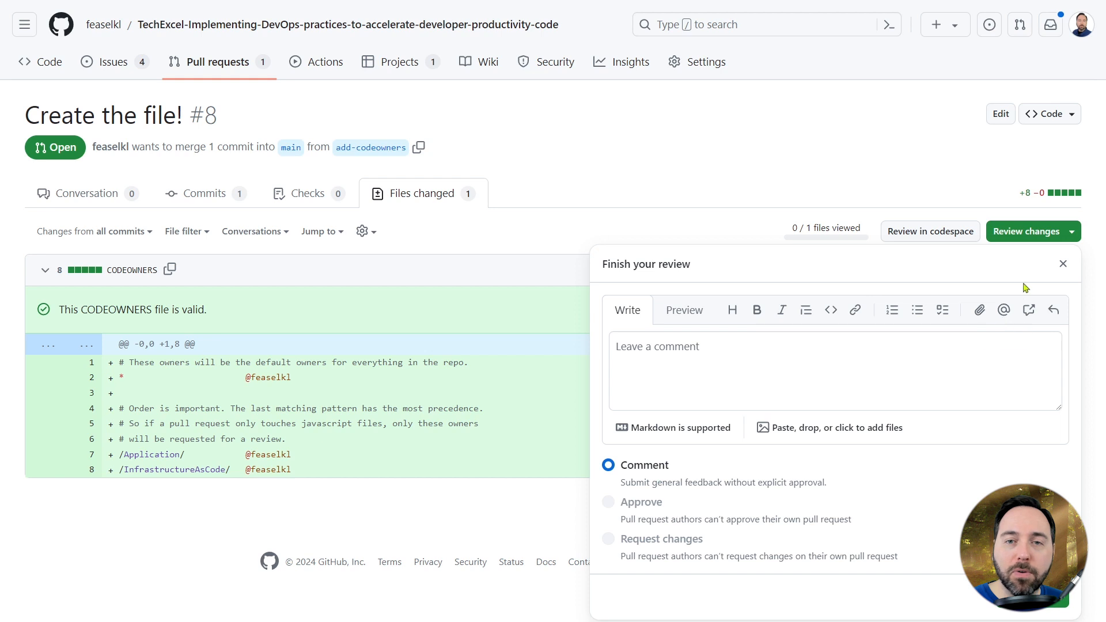
{"action": "left_click", "coordinate": [1063, 264]}
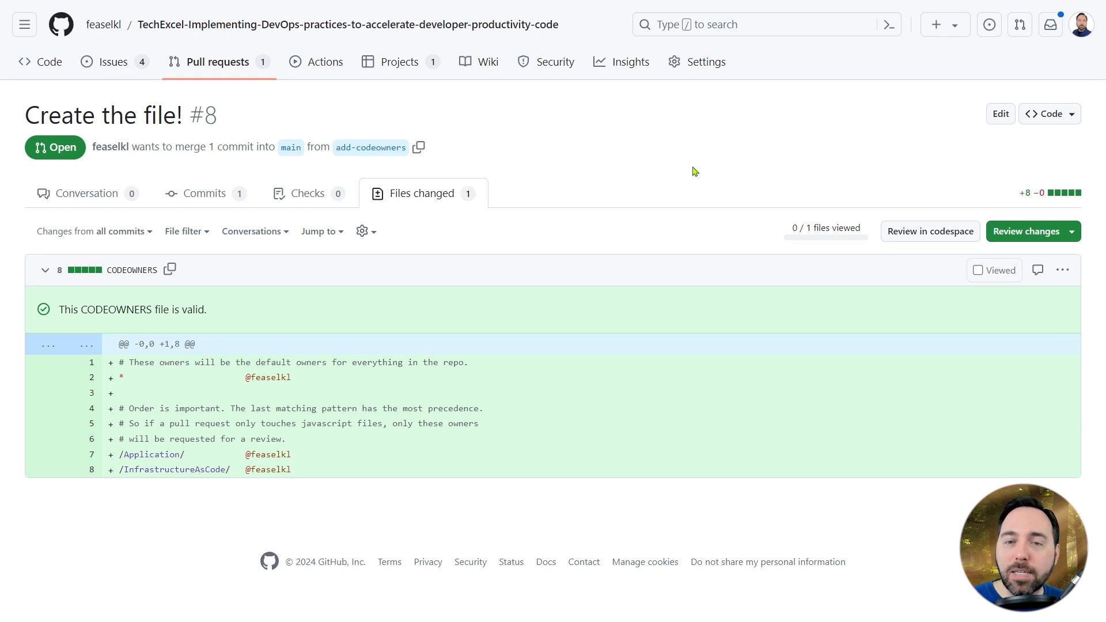
Turn off "Do not allow bypassing the above settings" in the main branch protection rule and save the changes
{"action": "left_click", "coordinate": [704, 76]}
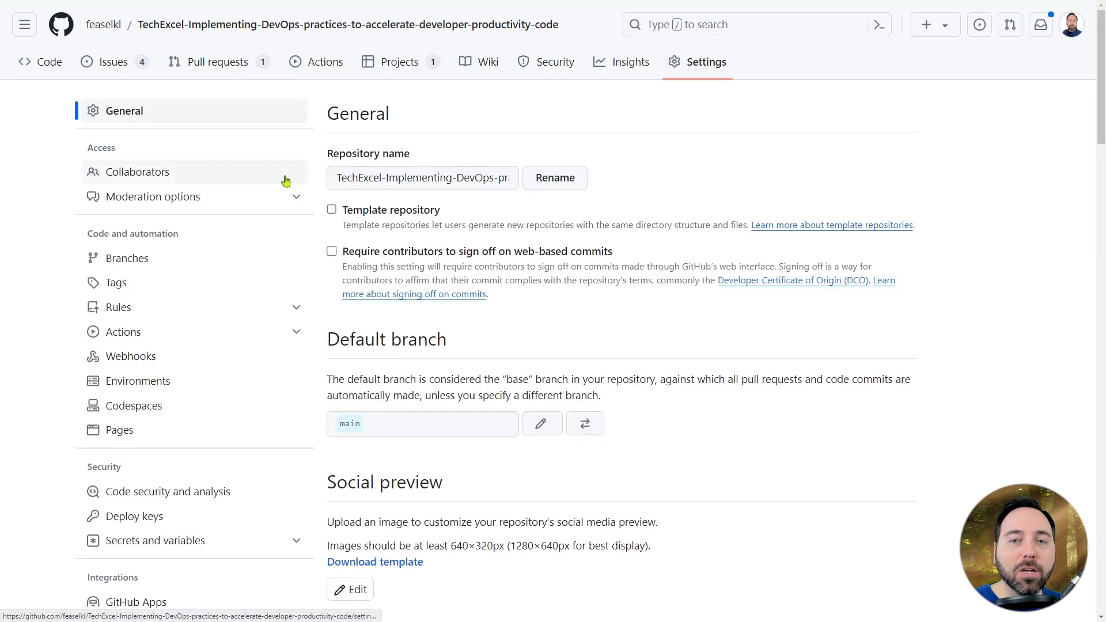
{"action": "left_click", "coordinate": [168, 260]}
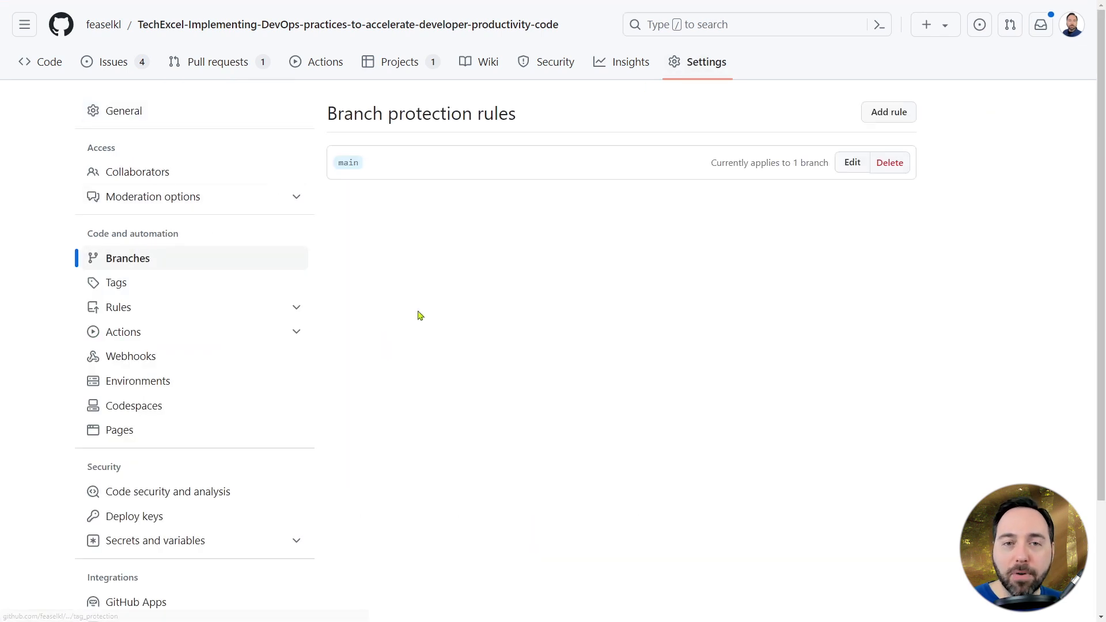
{"action": "left_click", "coordinate": [851, 164]}
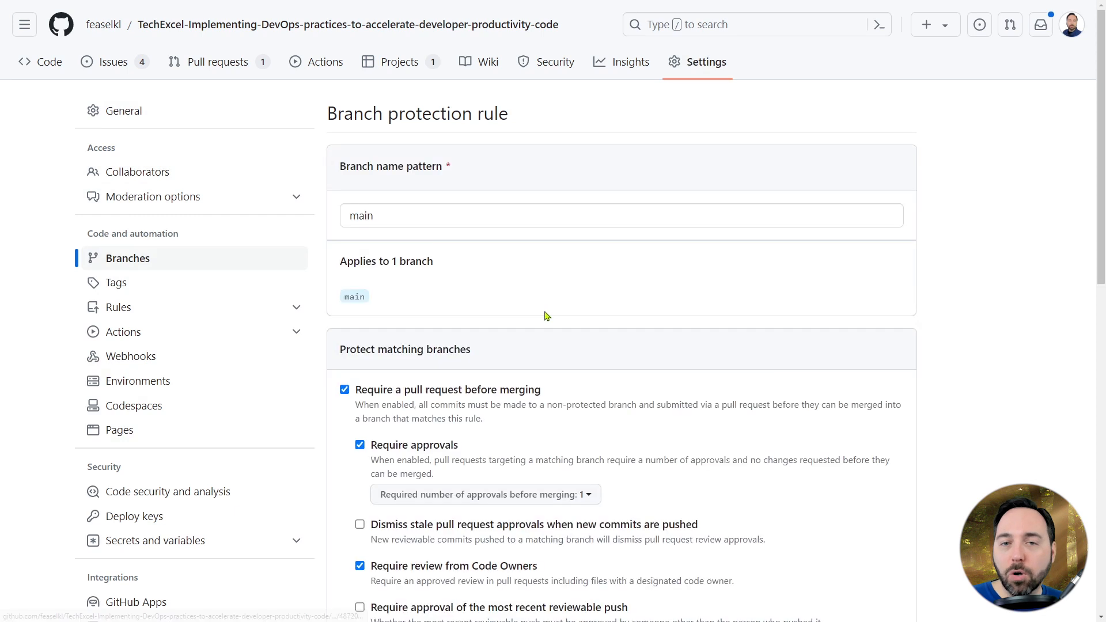
{"action": "scroll", "coordinate": [544, 300], "scroll_direction": "down", "scroll_amount": 10}
{"action": "scroll", "coordinate": [518, 334], "scroll_direction": "down", "scroll_amount": 3}
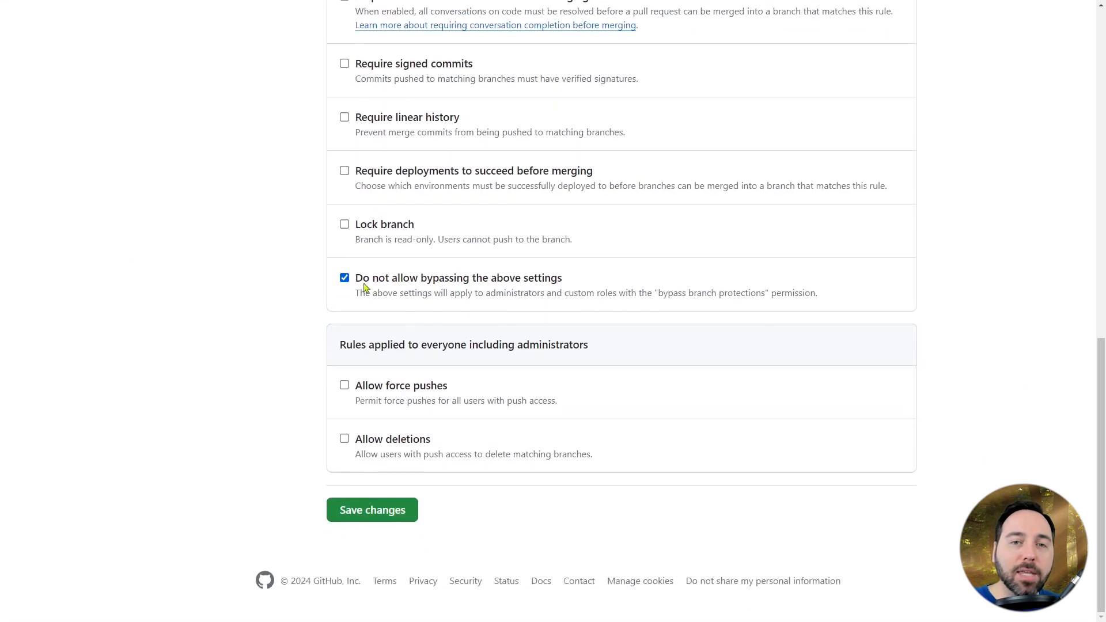
{"action": "left_click", "coordinate": [345, 279]}
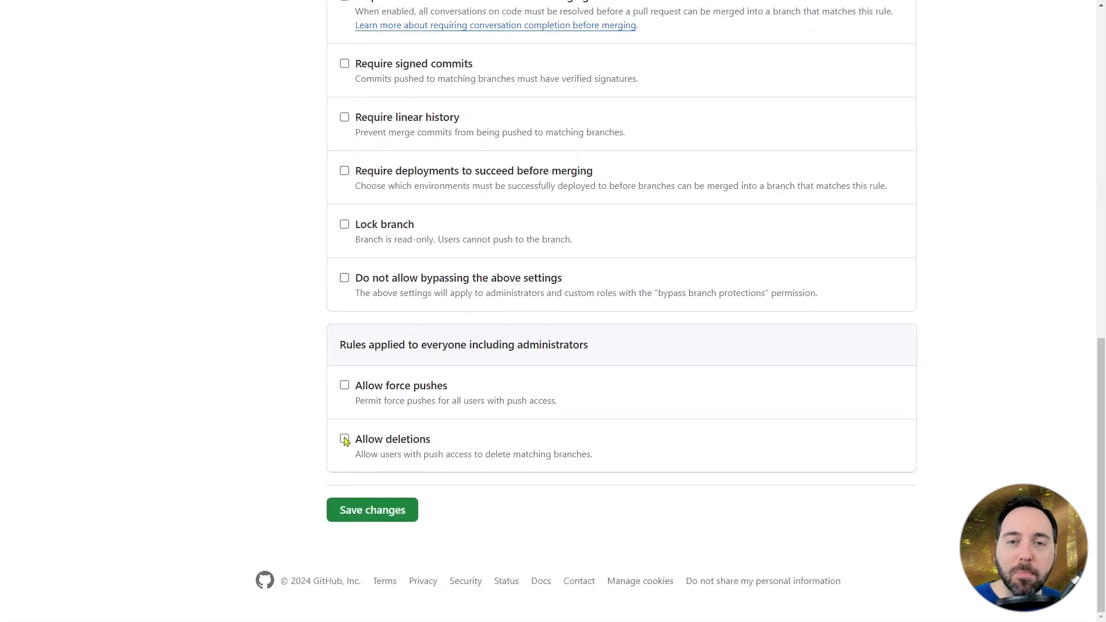
{"action": "left_click", "coordinate": [344, 507]}
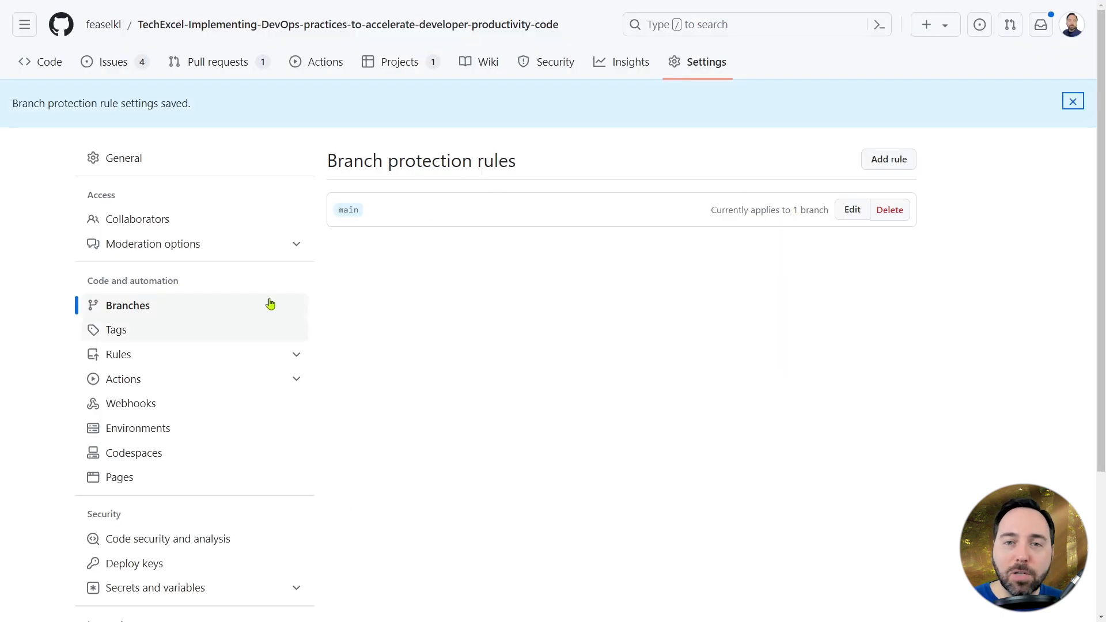
Merge the "Create the file!" pull request into main by bypassing the branch protections, and confirm the merge
{"action": "left_click", "coordinate": [224, 67]}
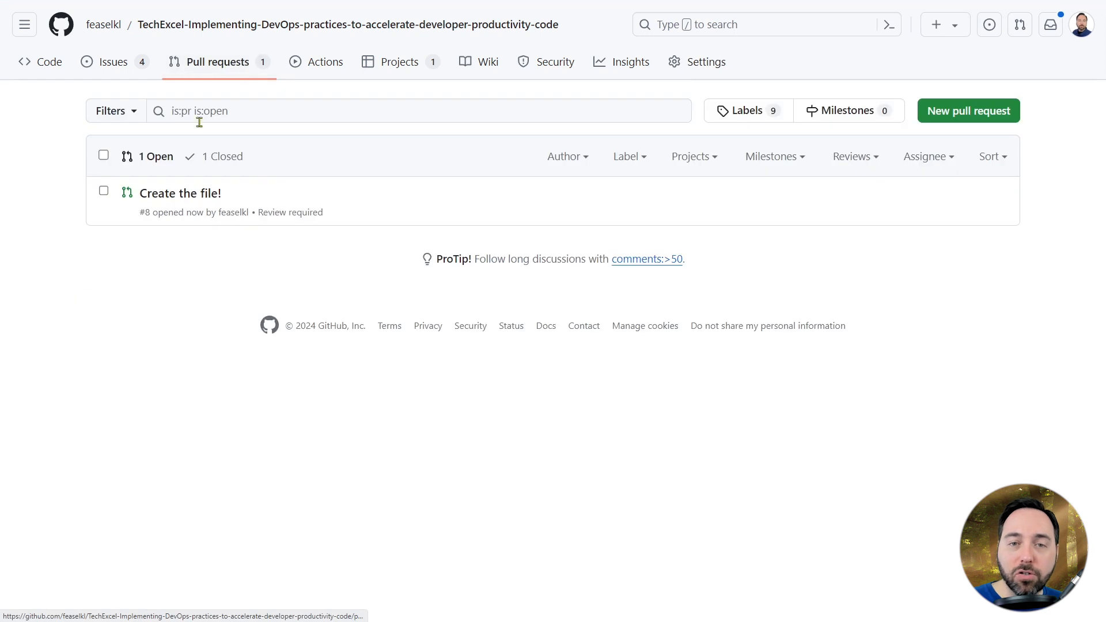
{"action": "left_click", "coordinate": [188, 201]}
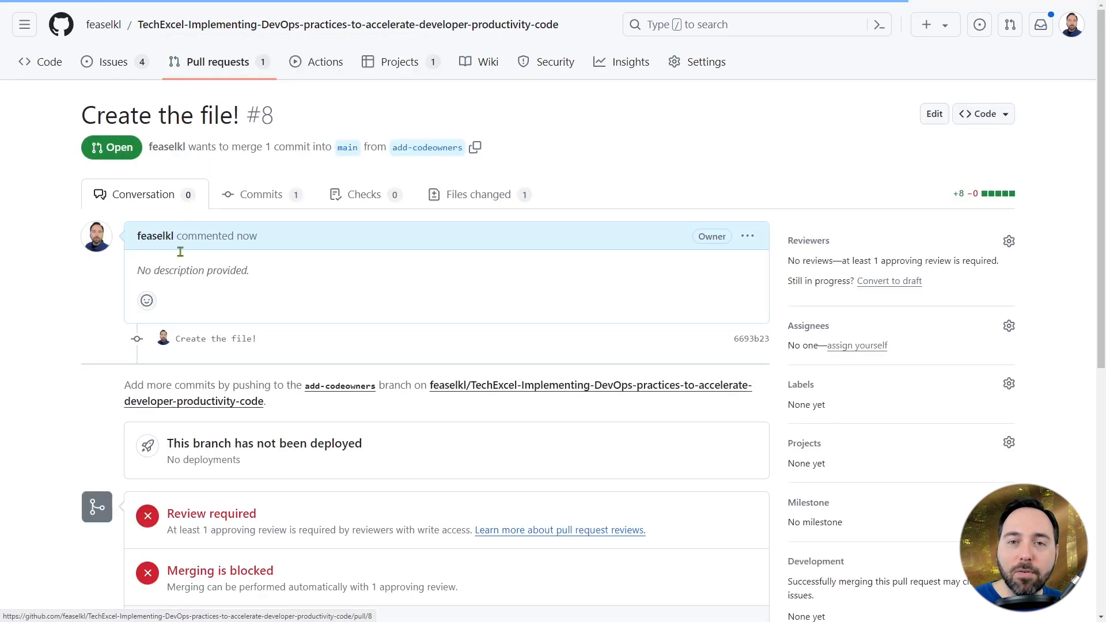
{"action": "scroll", "coordinate": [61, 347], "scroll_direction": "down", "scroll_amount": 4}
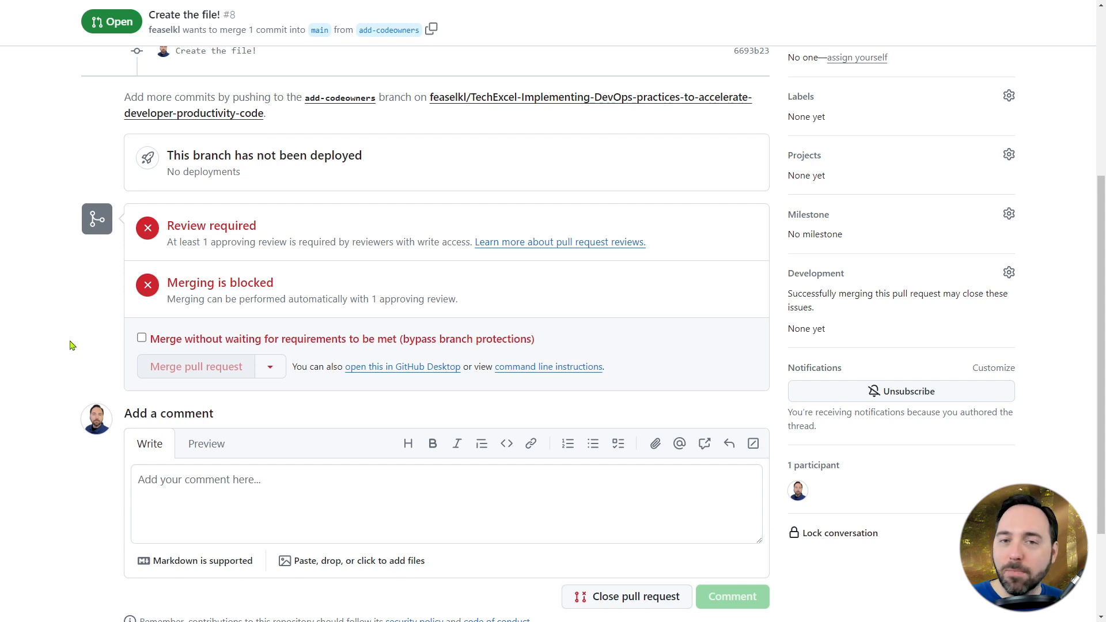
{"action": "left_click", "coordinate": [142, 338]}
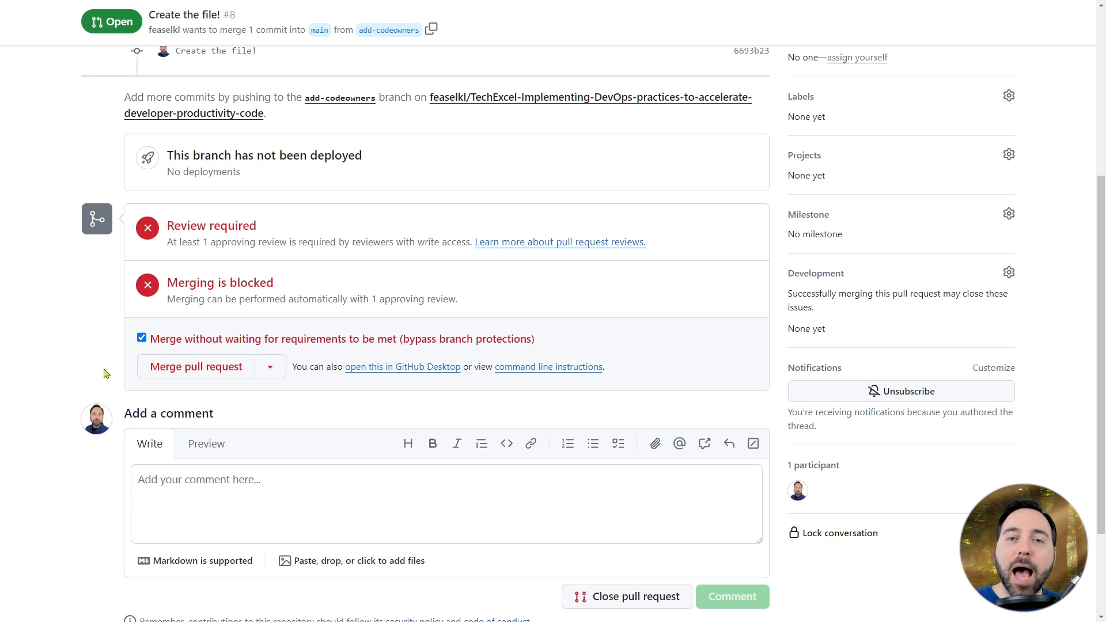
{"action": "left_click", "coordinate": [180, 366]}
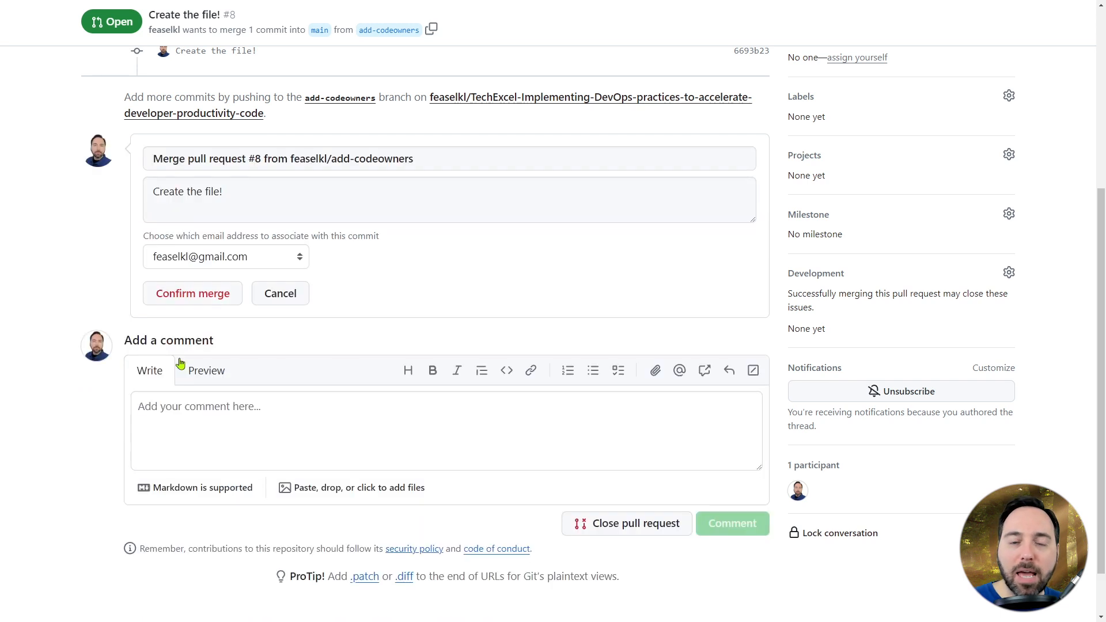
{"action": "left_click", "coordinate": [187, 309]}
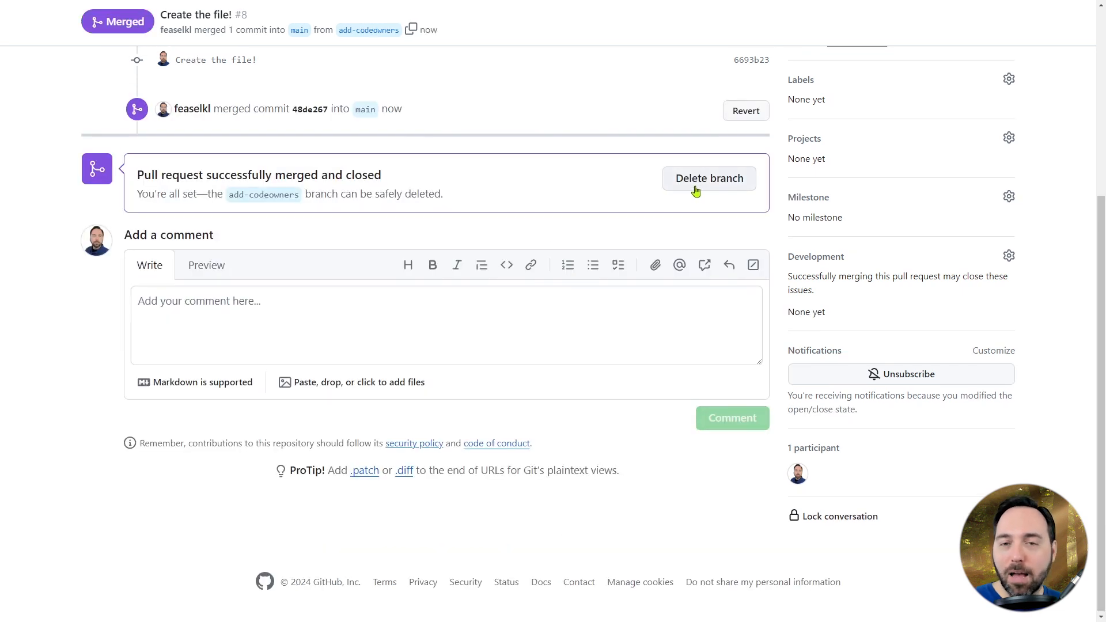
Delete the add-codeowners branch on GitHub, and delete its local copy in GitHub Desktop
{"action": "left_click", "coordinate": [696, 191]}
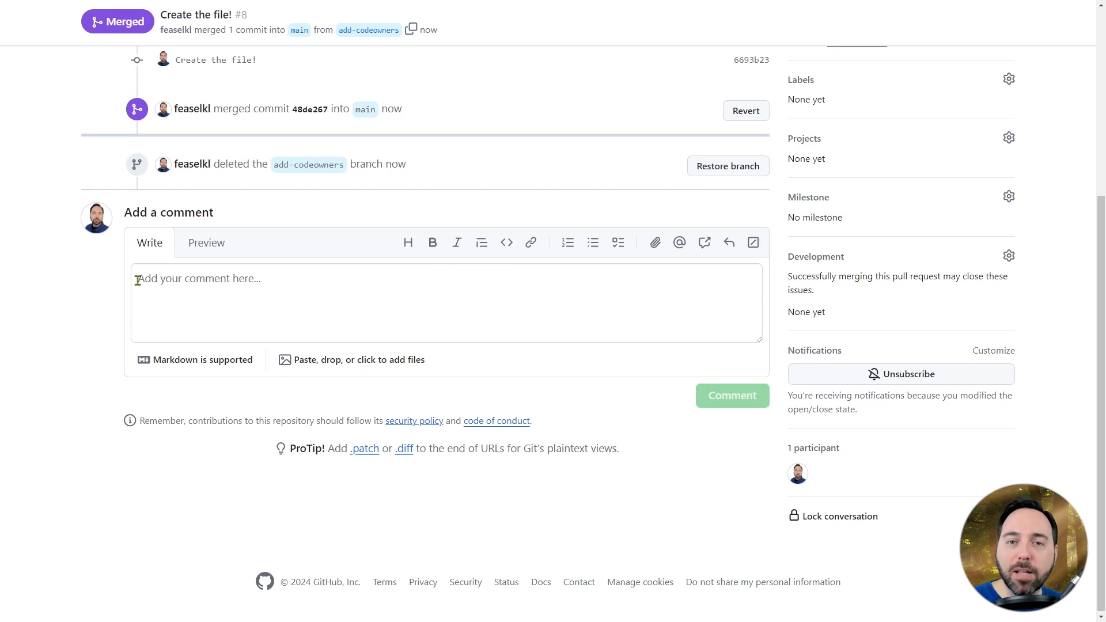
{"action": "key", "text": "alt+Tab"}
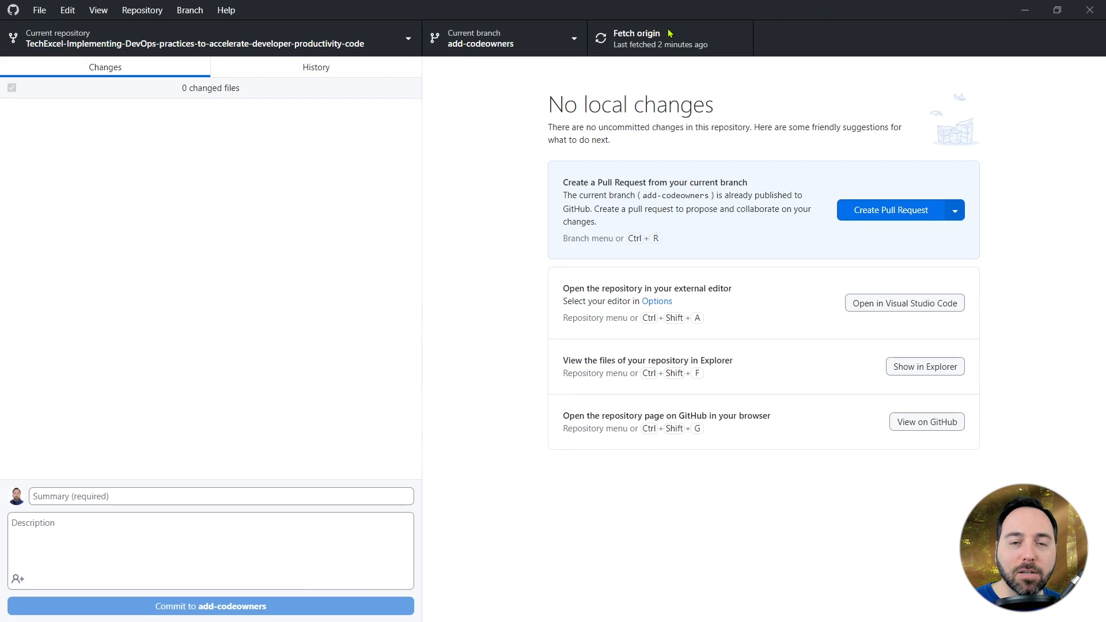
{"action": "left_click", "coordinate": [501, 38]}
{"action": "right_click", "coordinate": [465, 183]}
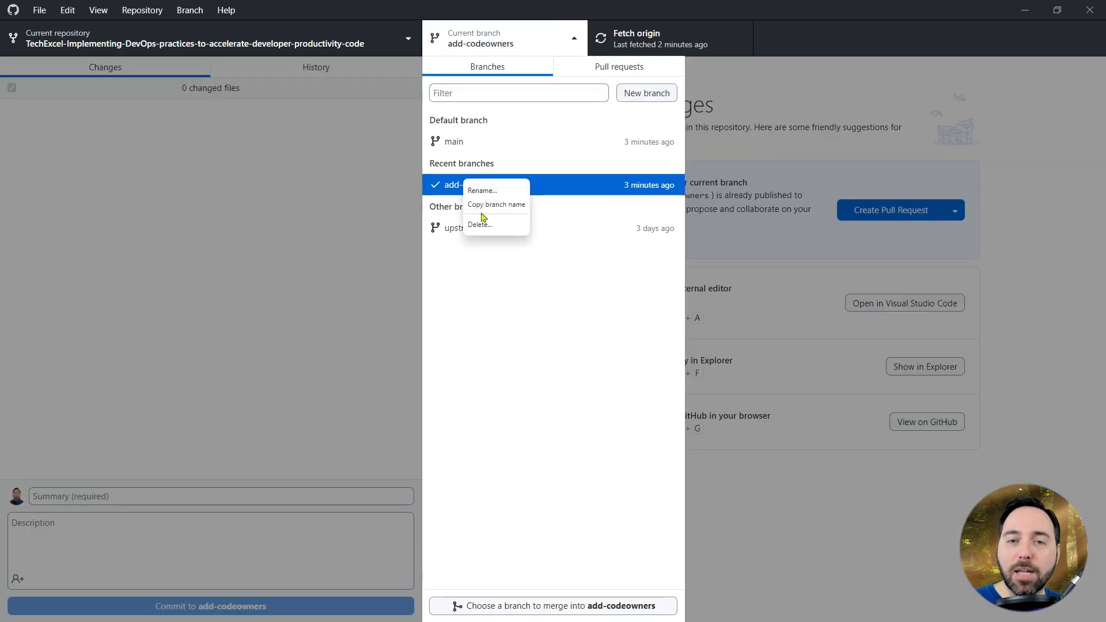
{"action": "left_click", "coordinate": [483, 217]}
{"action": "left_click", "coordinate": [614, 378]}
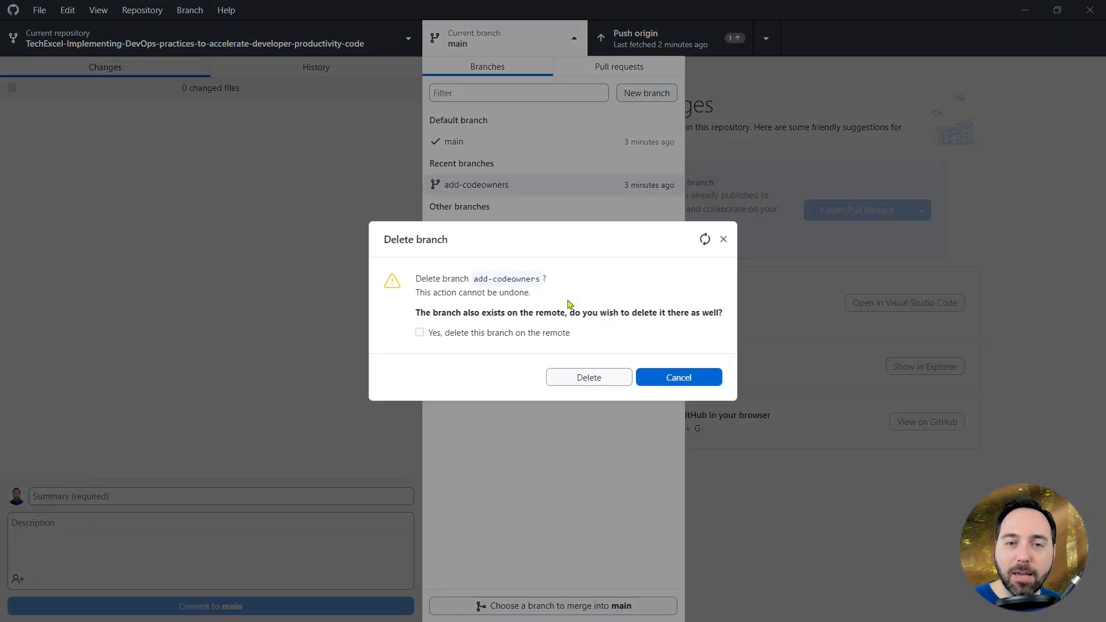
Undo the unpushed "Create the file!" commit on the local main branch and discard the resulting CODEOWNERS changes
{"action": "left_click", "coordinate": [387, 318]}
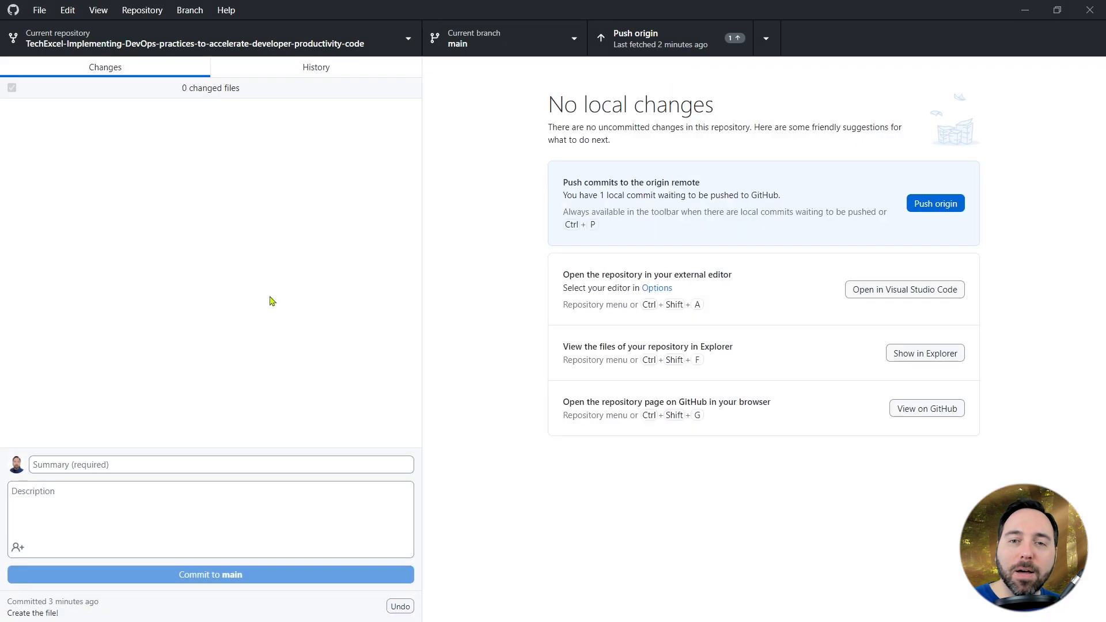
{"action": "left_click", "coordinate": [320, 68]}
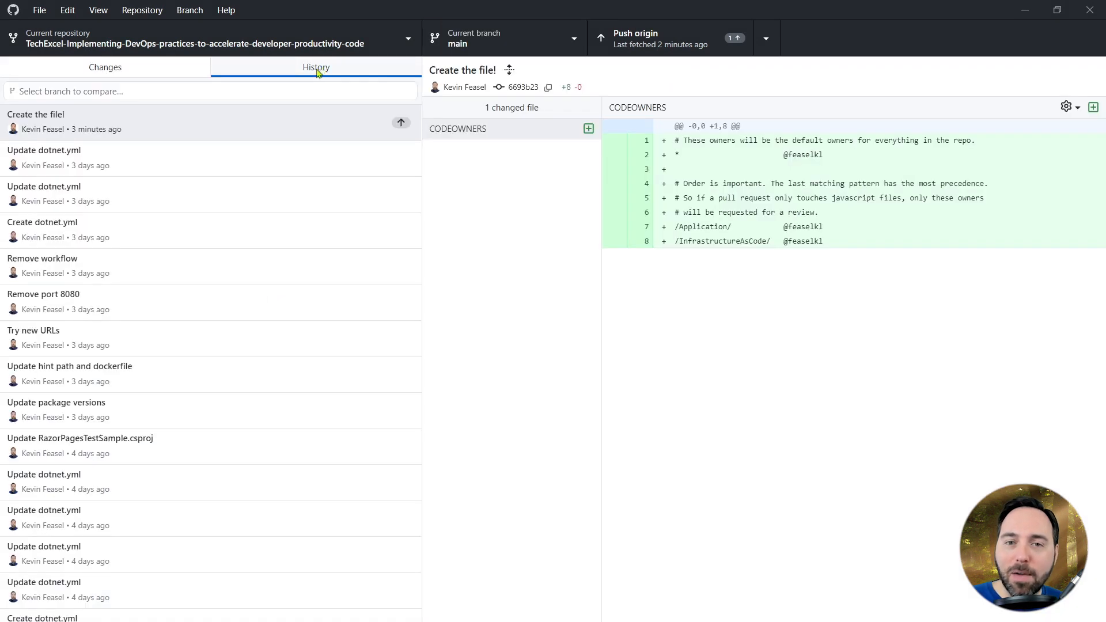
{"action": "right_click", "coordinate": [278, 123]}
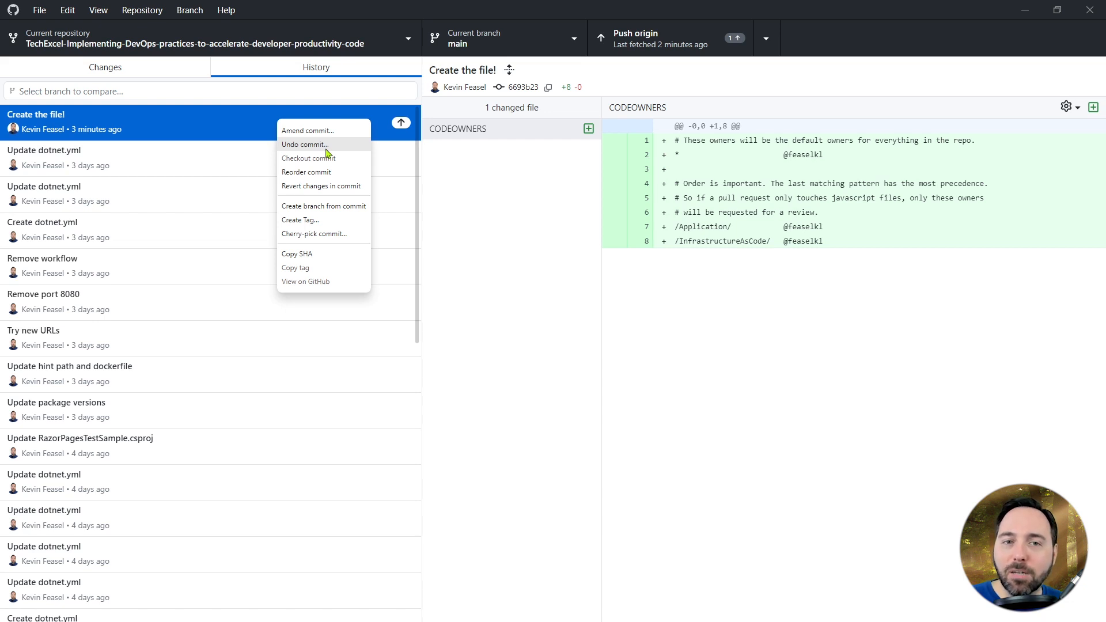
{"action": "left_click", "coordinate": [288, 147]}
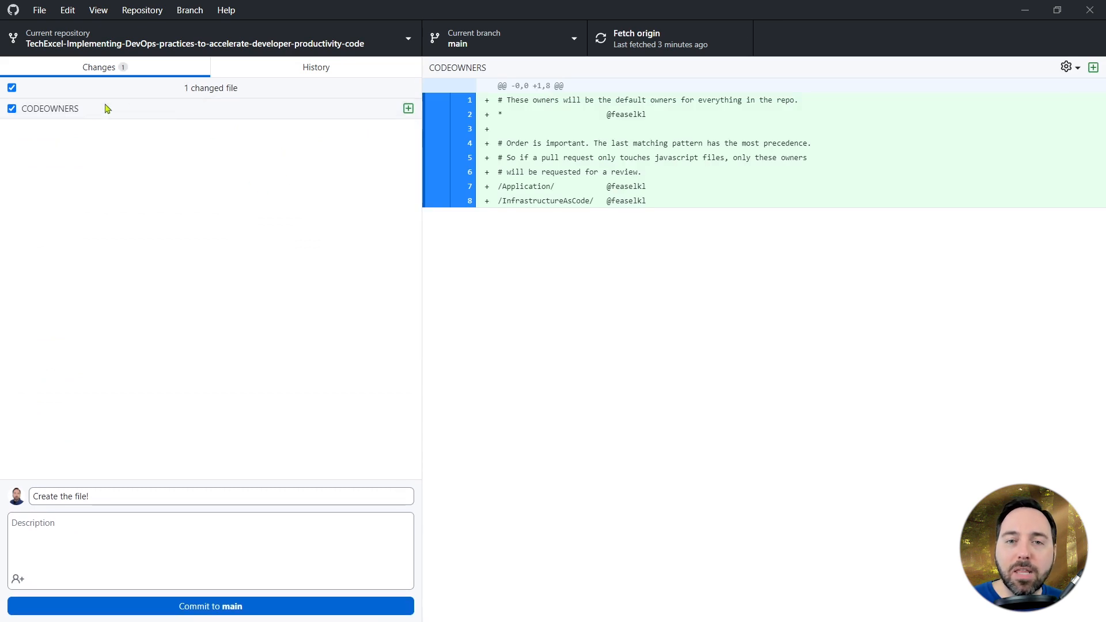
{"action": "right_click", "coordinate": [87, 118]}
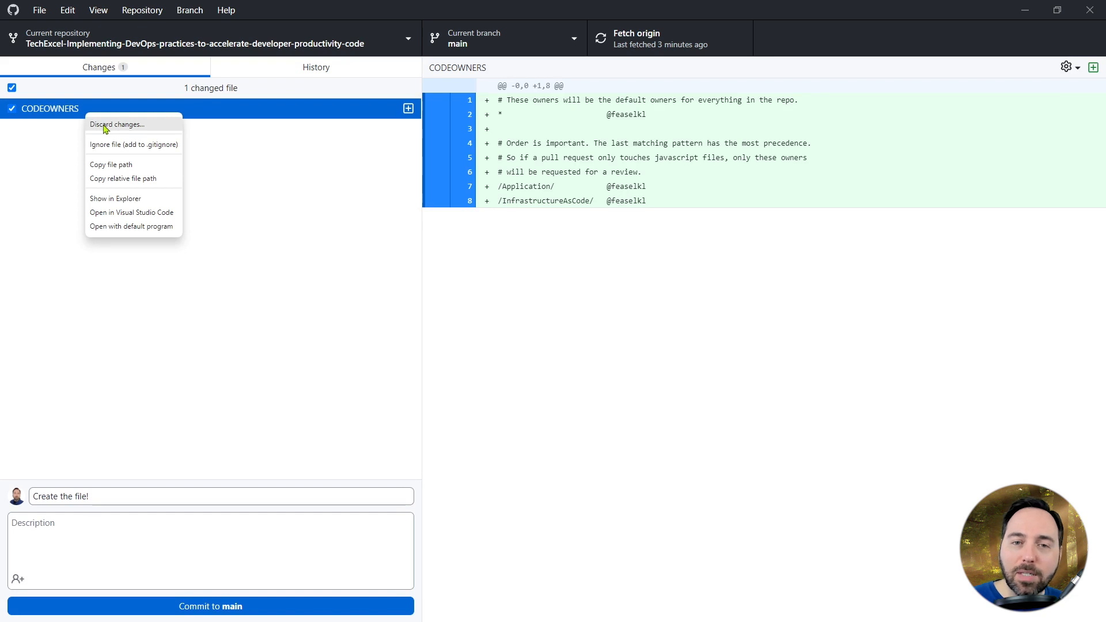
{"action": "left_click", "coordinate": [106, 125]}
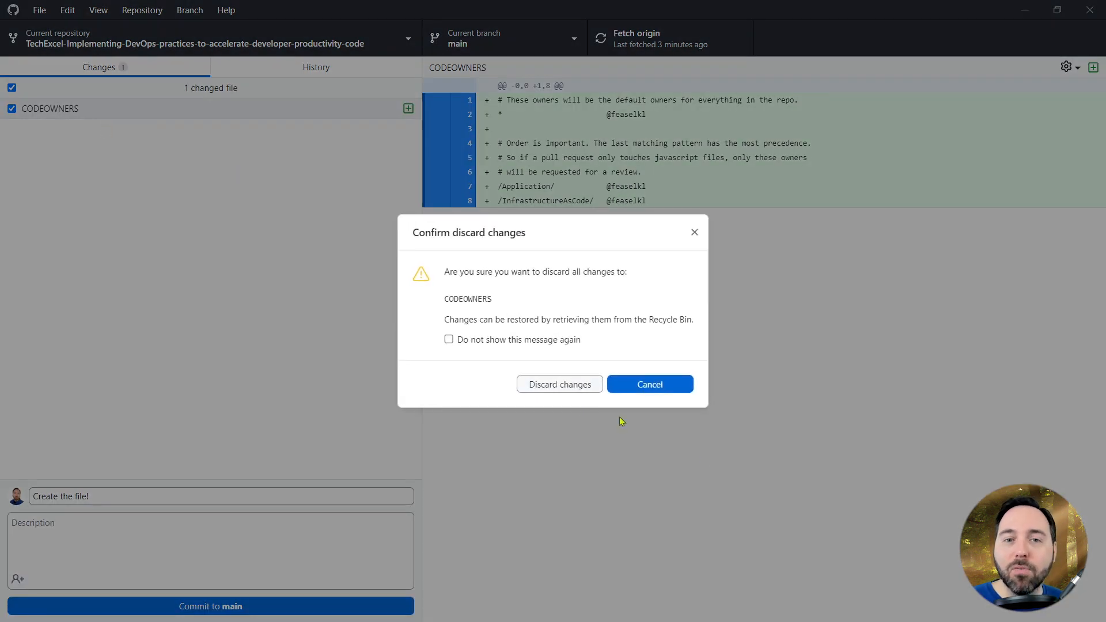
{"action": "left_click", "coordinate": [564, 393]}
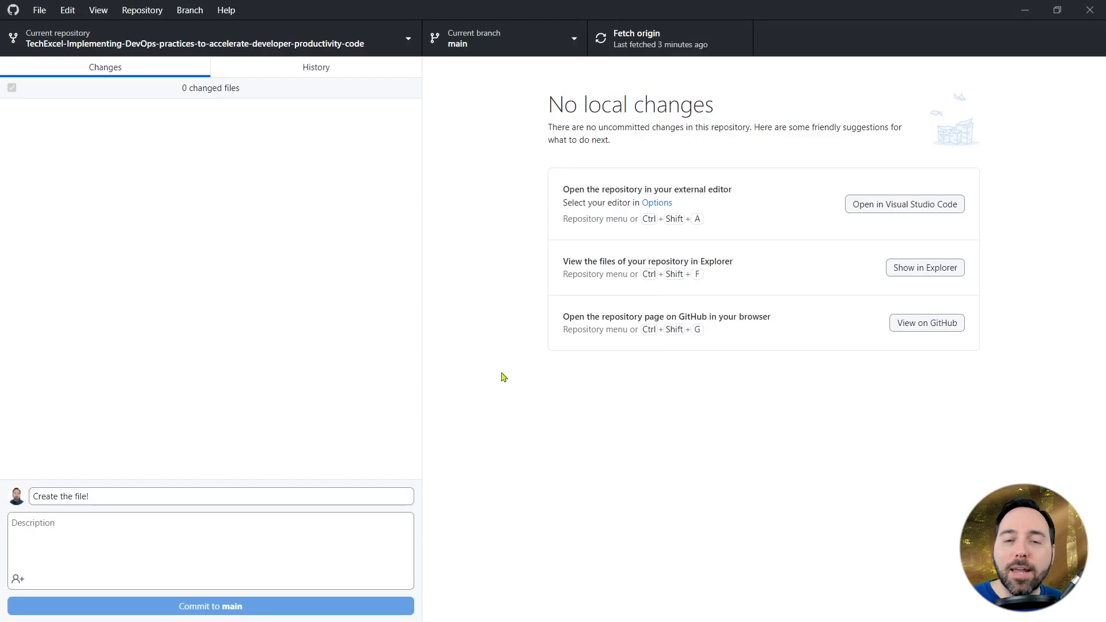
Fetch and pull main from origin, and check the "Create the file!" commit in the branch history
{"action": "left_click", "coordinate": [630, 46]}
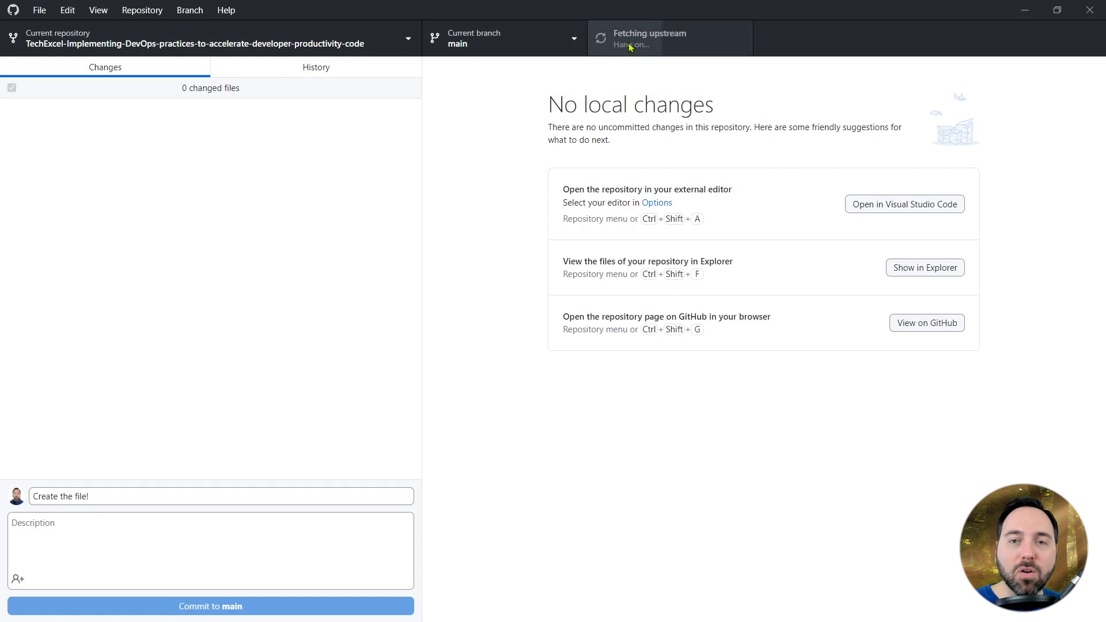
{"action": "left_click", "coordinate": [630, 46]}
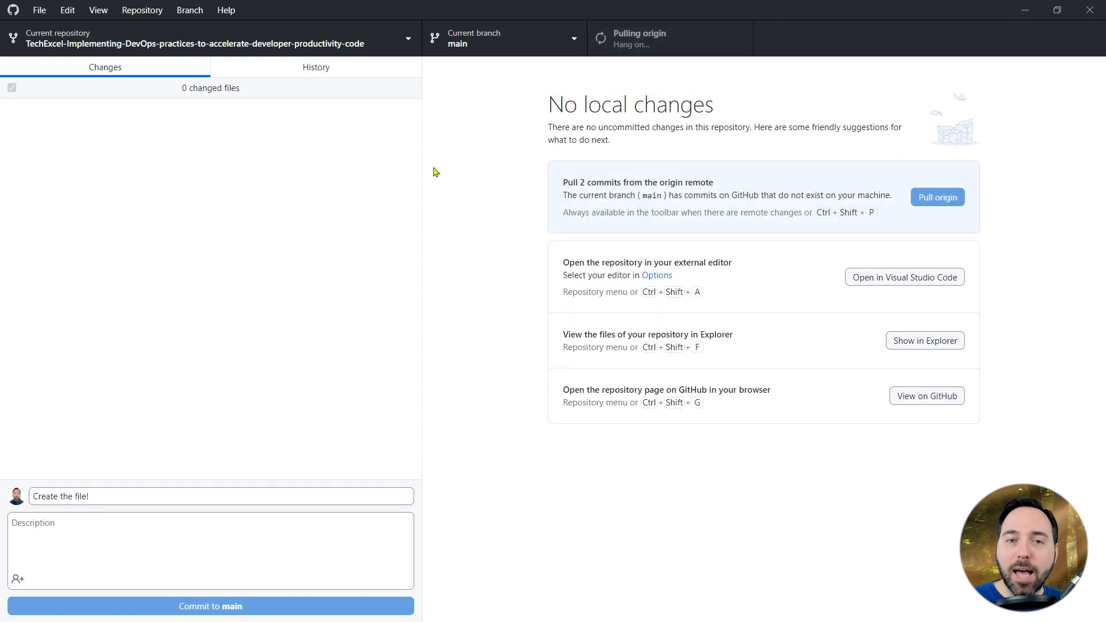
{"action": "left_click", "coordinate": [272, 72]}
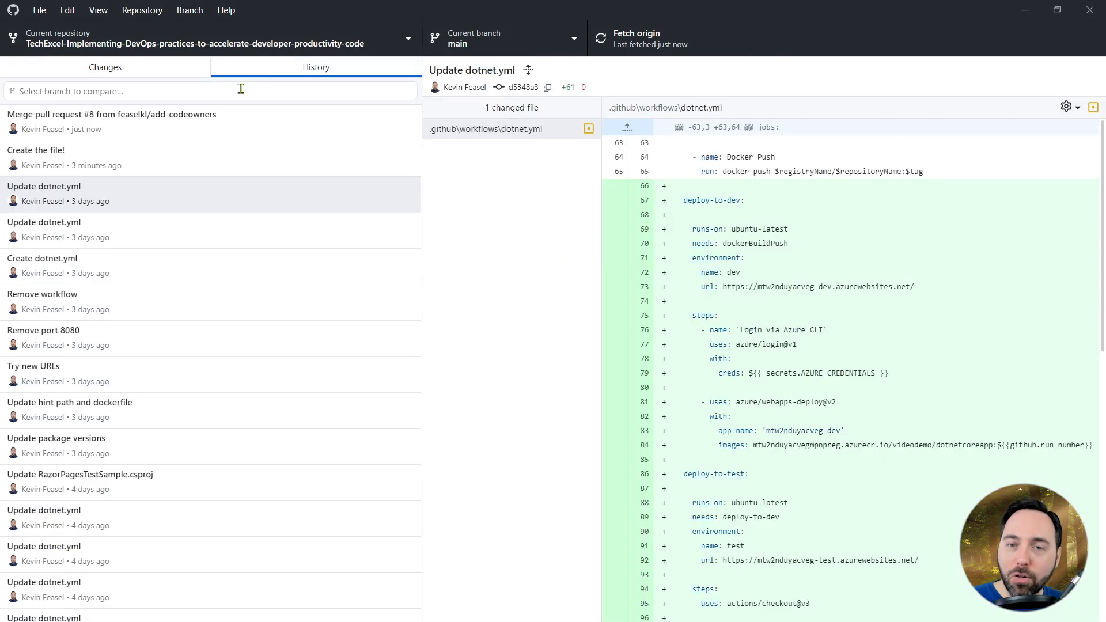
{"action": "left_click", "coordinate": [121, 155]}
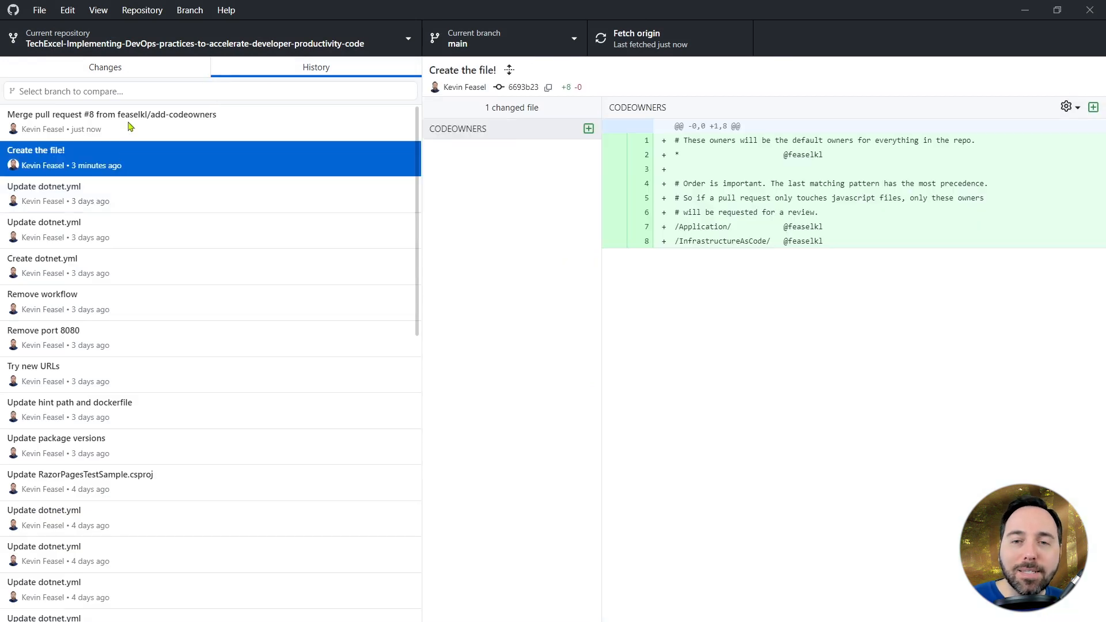
{"action": "left_click", "coordinate": [113, 74]}
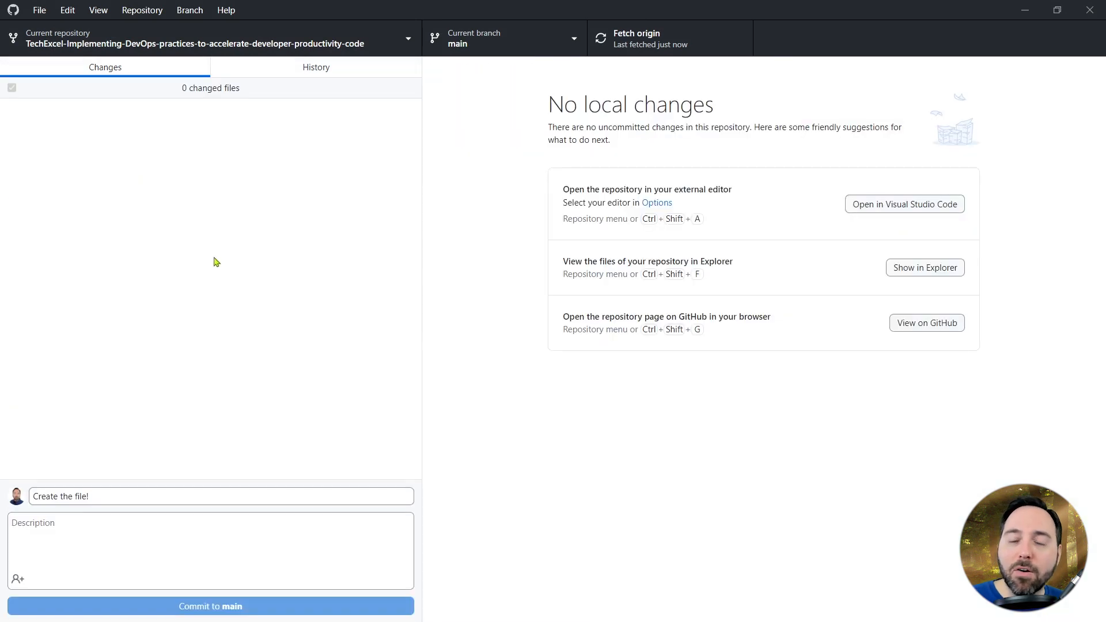